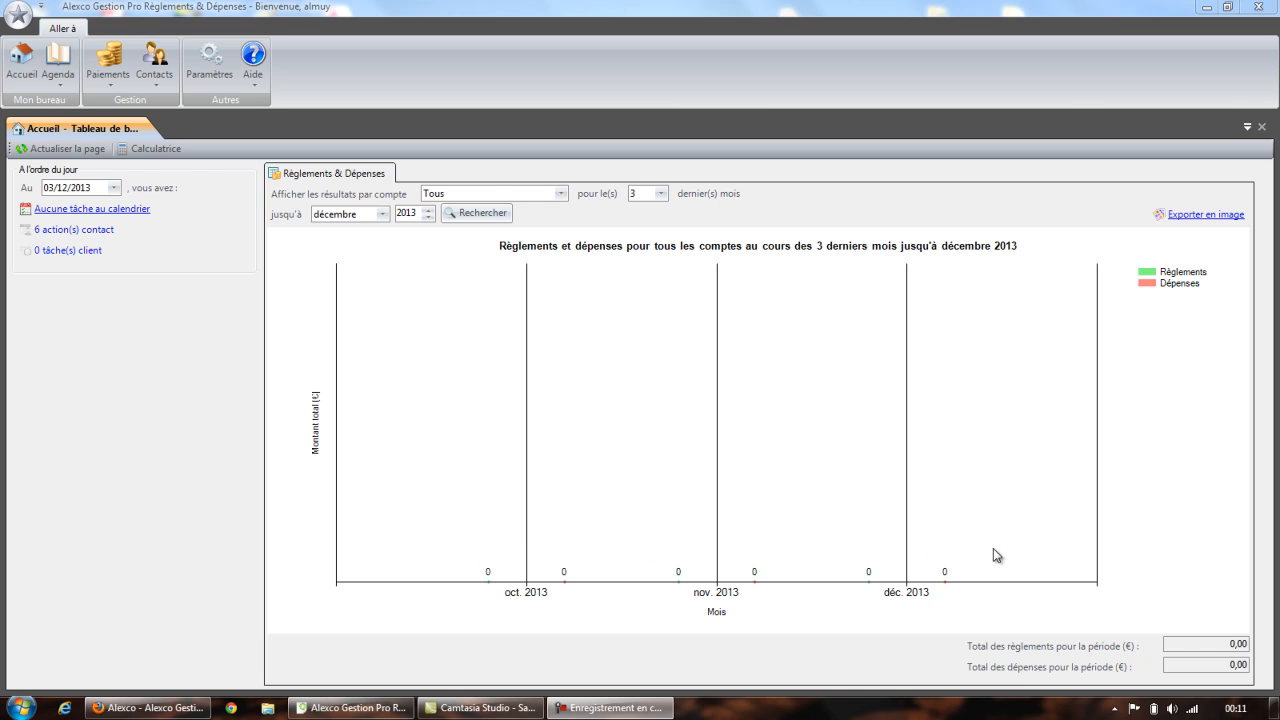
Display the dashboard's Règlements & Dépenses chart for the last 12 months.
{"action": "left_click", "coordinate": [662, 194]}
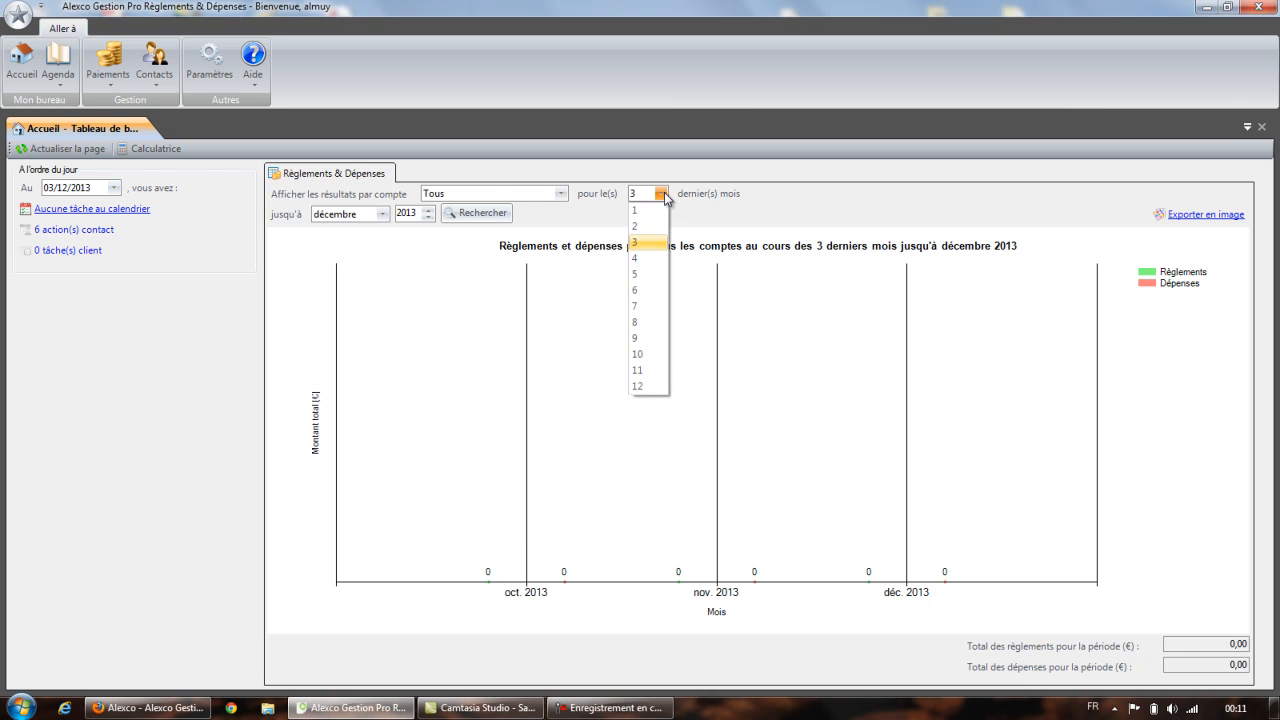
{"action": "left_click", "coordinate": [648, 387]}
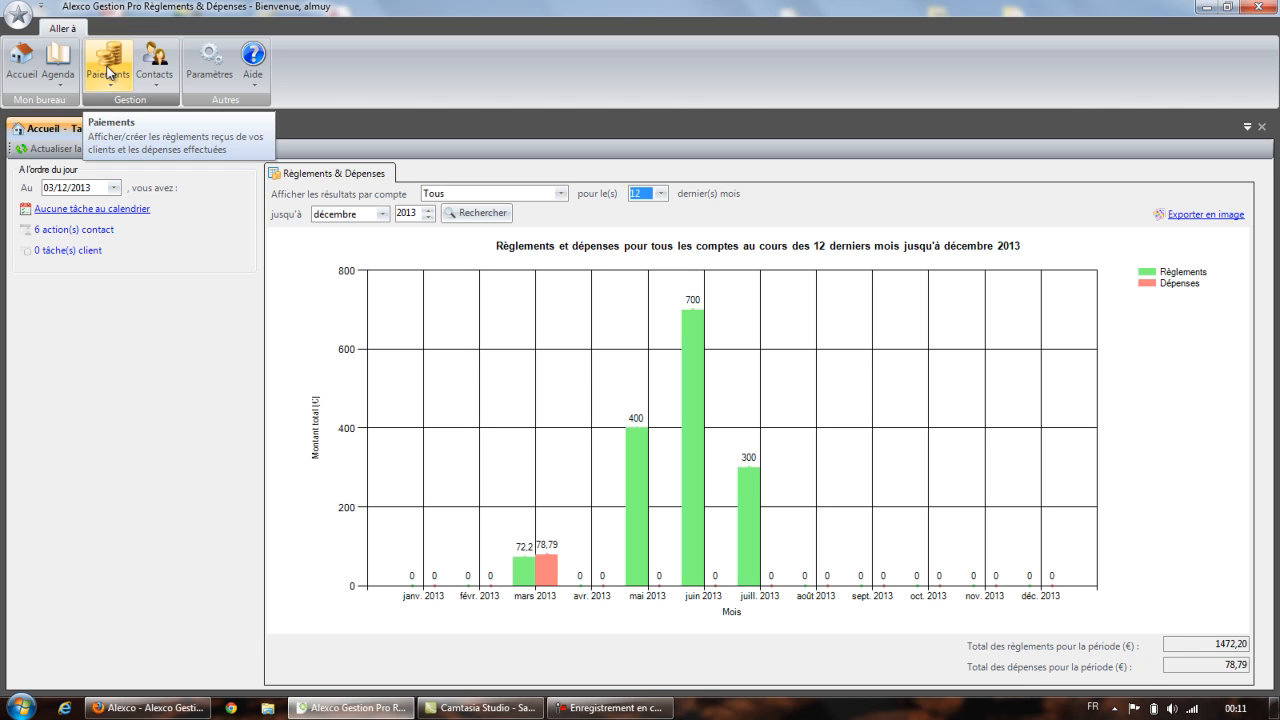
Open the Règlements & Dépenses list and look over the payment rows and the 17/03/2013 expense row.
{"action": "left_click", "coordinate": [109, 72]}
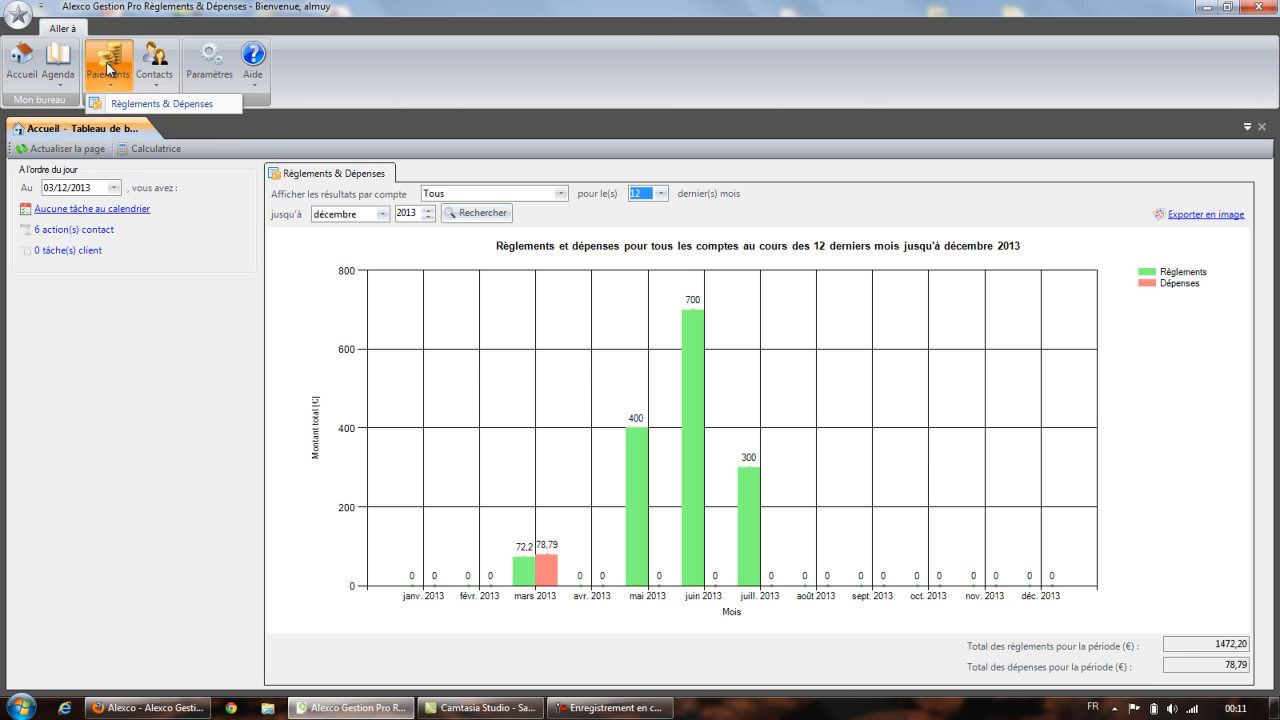
{"action": "left_click", "coordinate": [125, 105]}
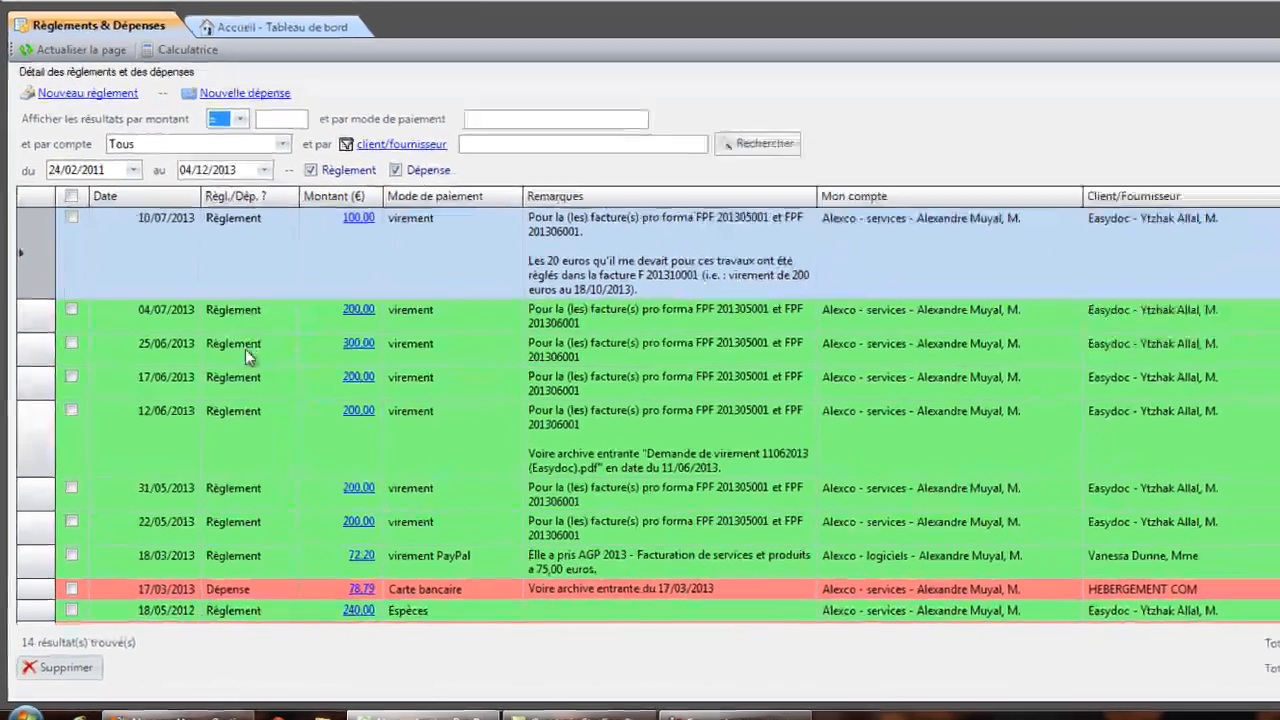
{"action": "left_click", "coordinate": [245, 349]}
{"action": "left_click", "coordinate": [248, 380]}
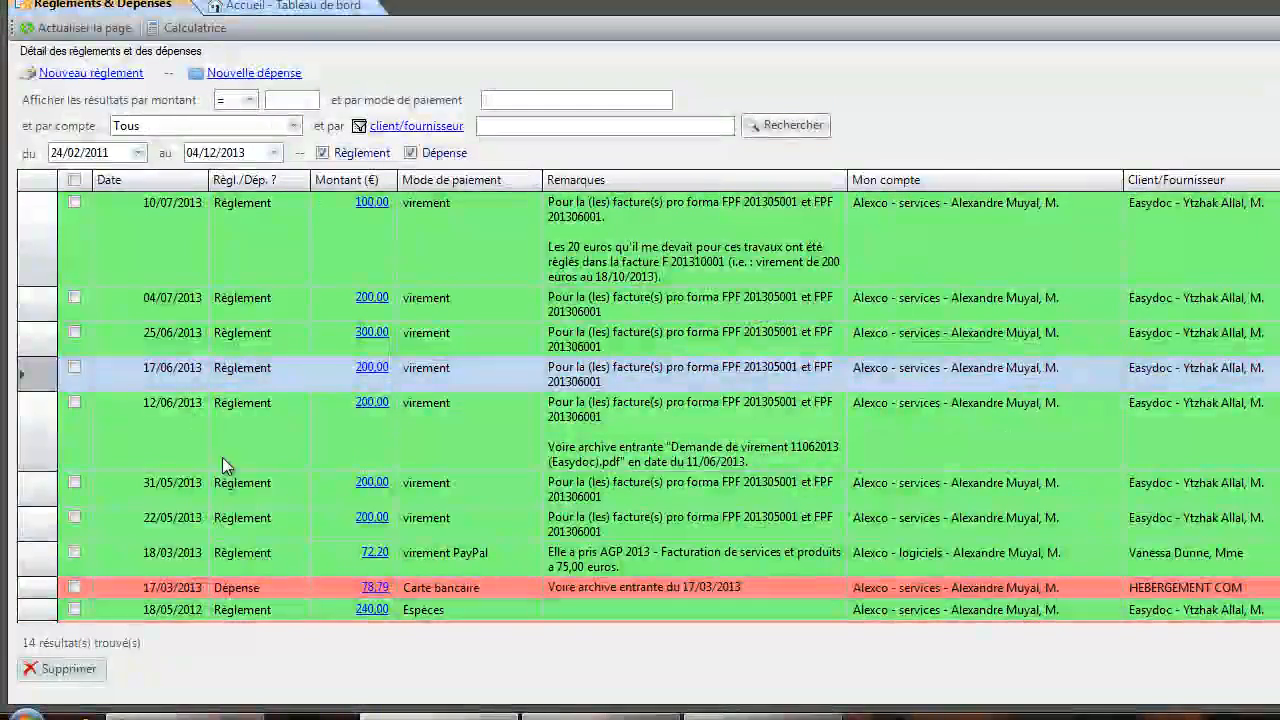
{"action": "left_click", "coordinate": [252, 589]}
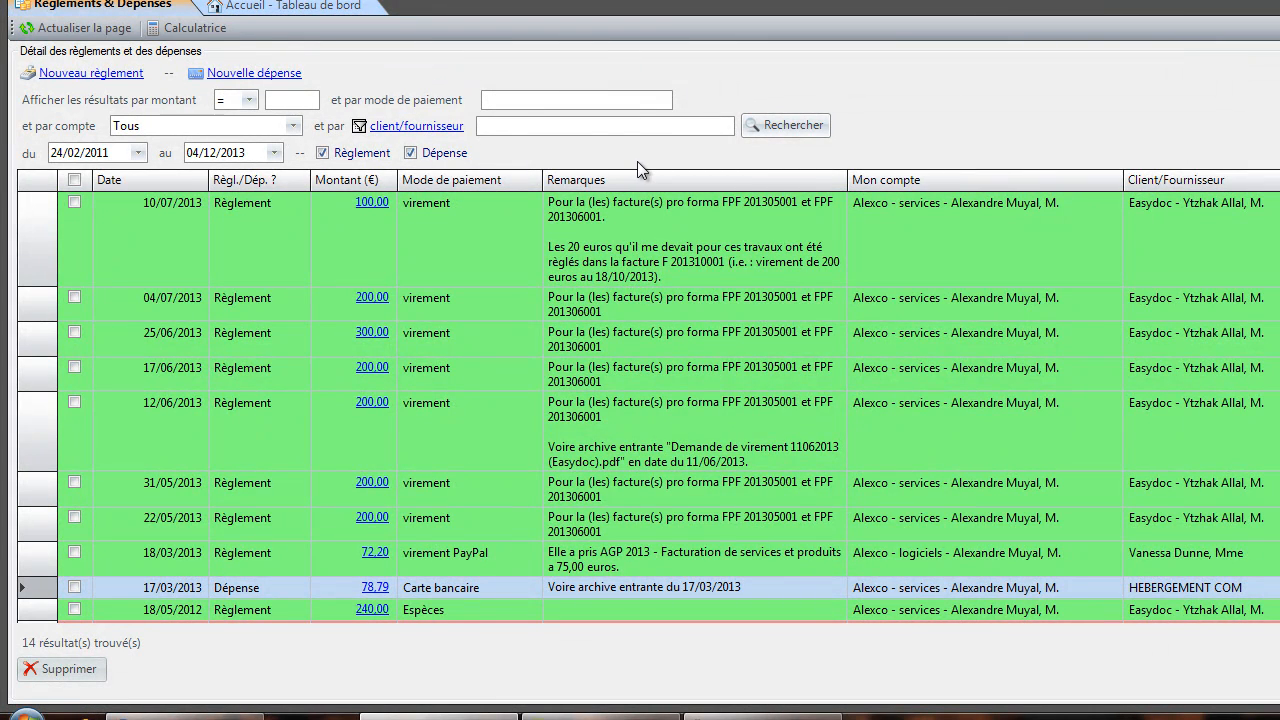
Examine the payment-mode and account filters above the list of payments and expenses.
{"action": "left_click", "coordinate": [550, 106]}
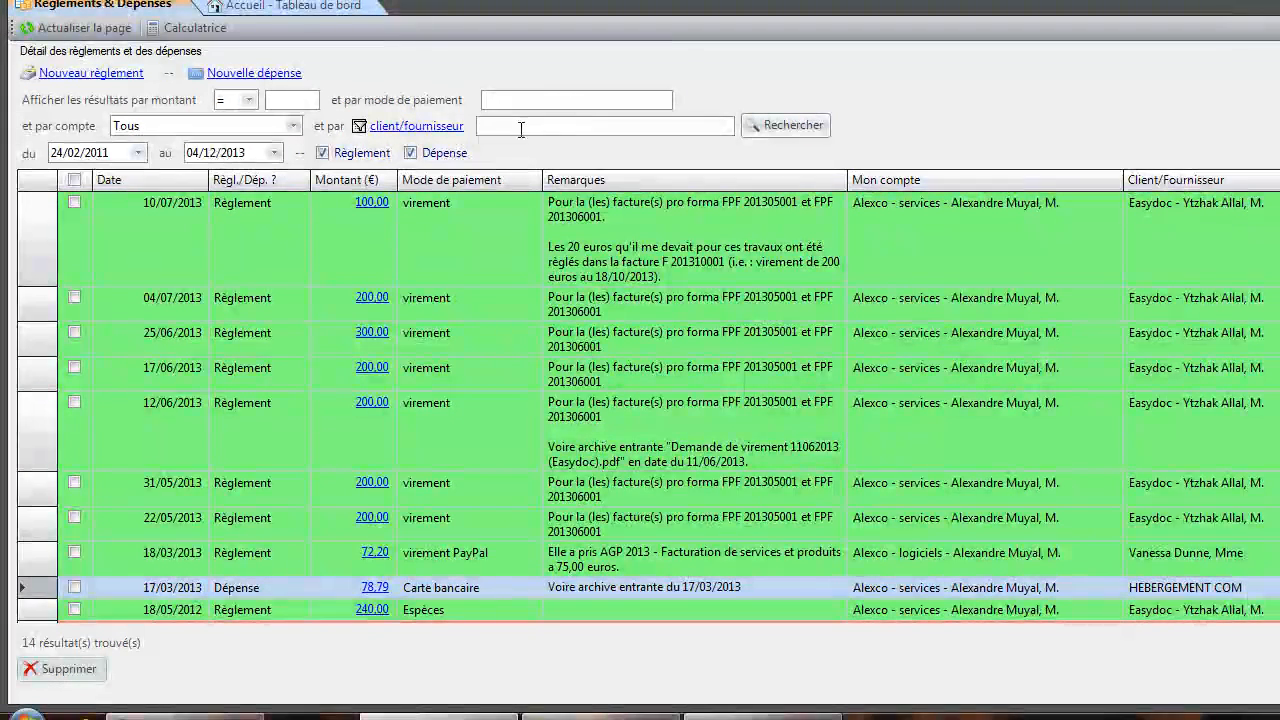
{"action": "left_click", "coordinate": [253, 124]}
{"action": "left_click", "coordinate": [253, 124]}
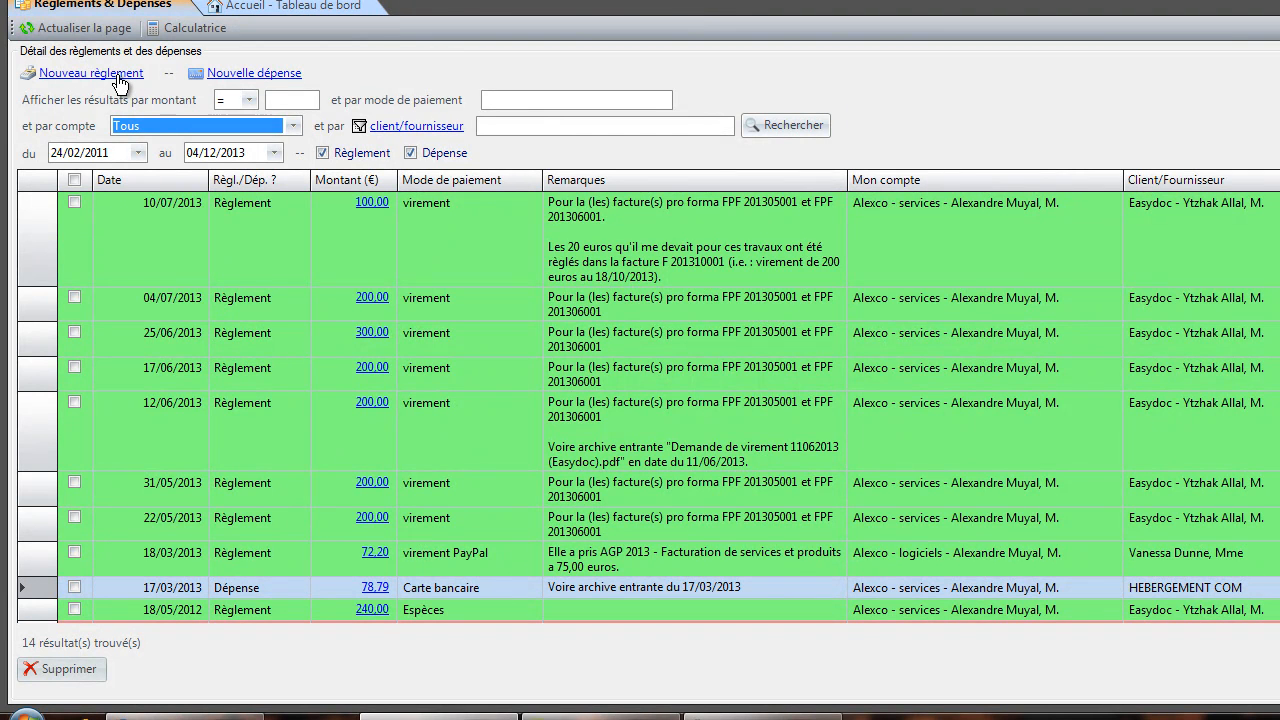
Start a new payment record and assign it to the Alexco - services account.
{"action": "left_click", "coordinate": [86, 76]}
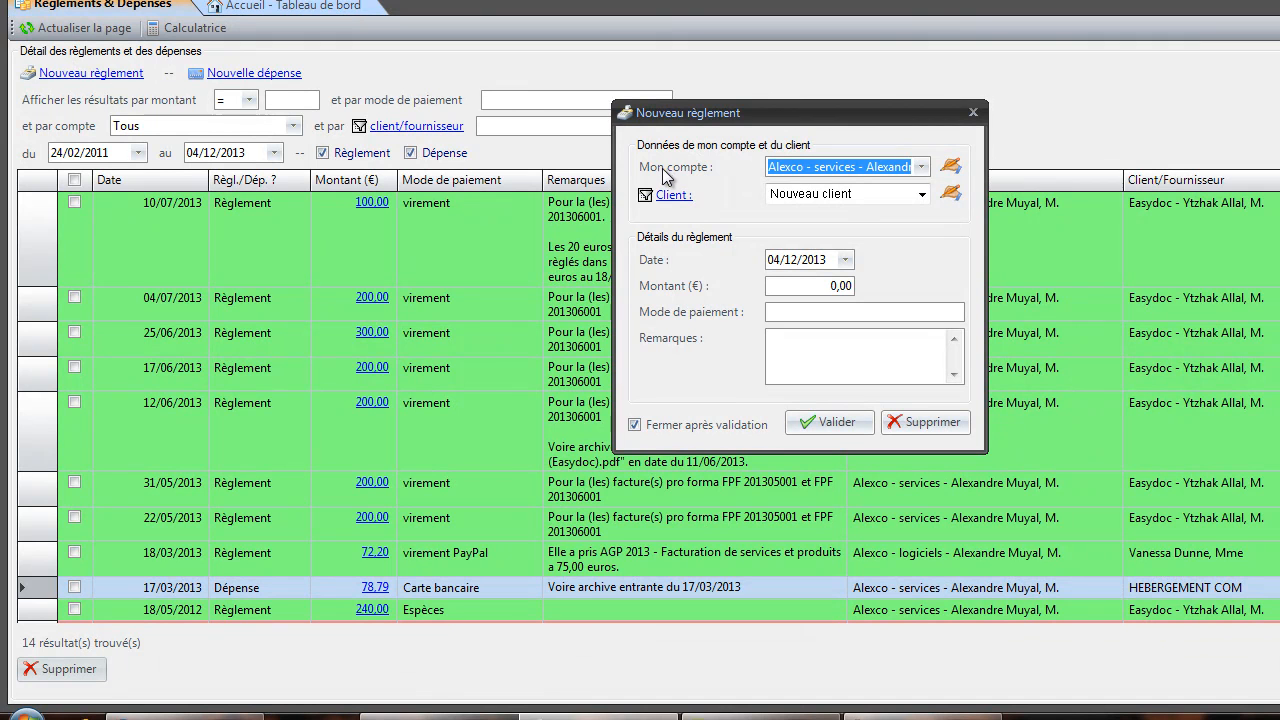
{"action": "left_click", "coordinate": [869, 170]}
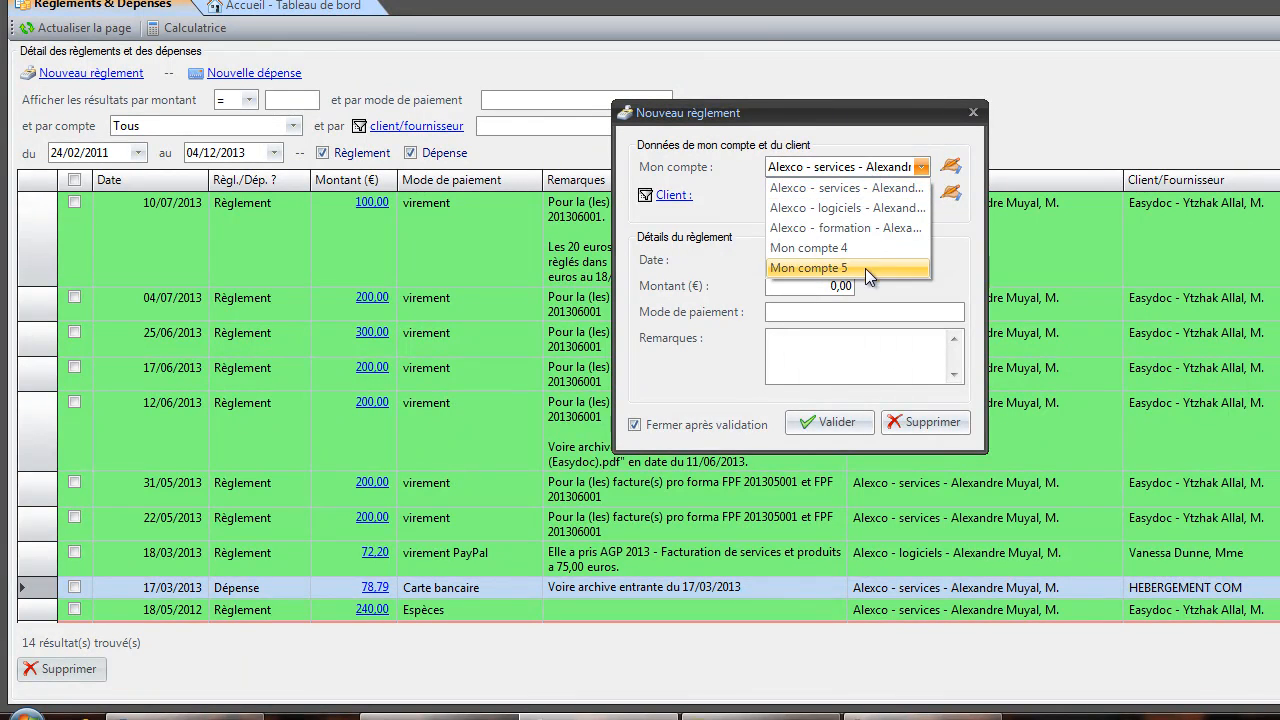
{"action": "left_click", "coordinate": [854, 167]}
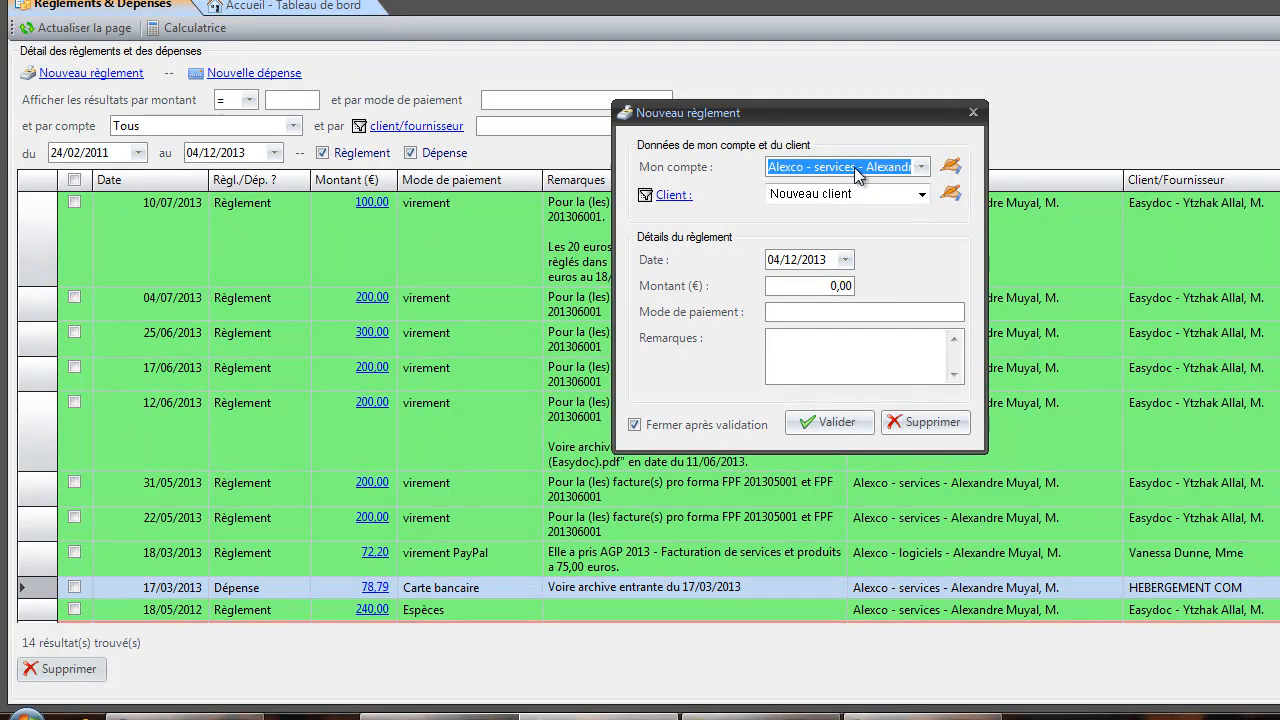
{"action": "left_click", "coordinate": [876, 168]}
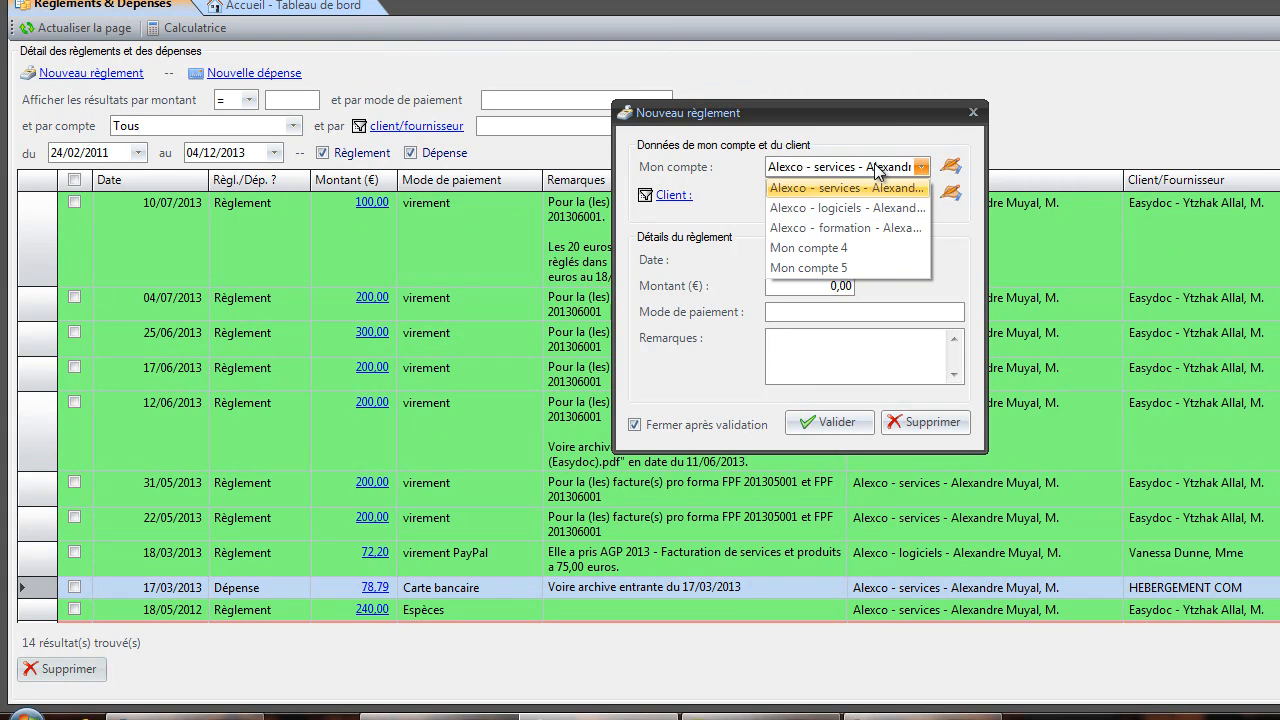
{"action": "left_click", "coordinate": [851, 247]}
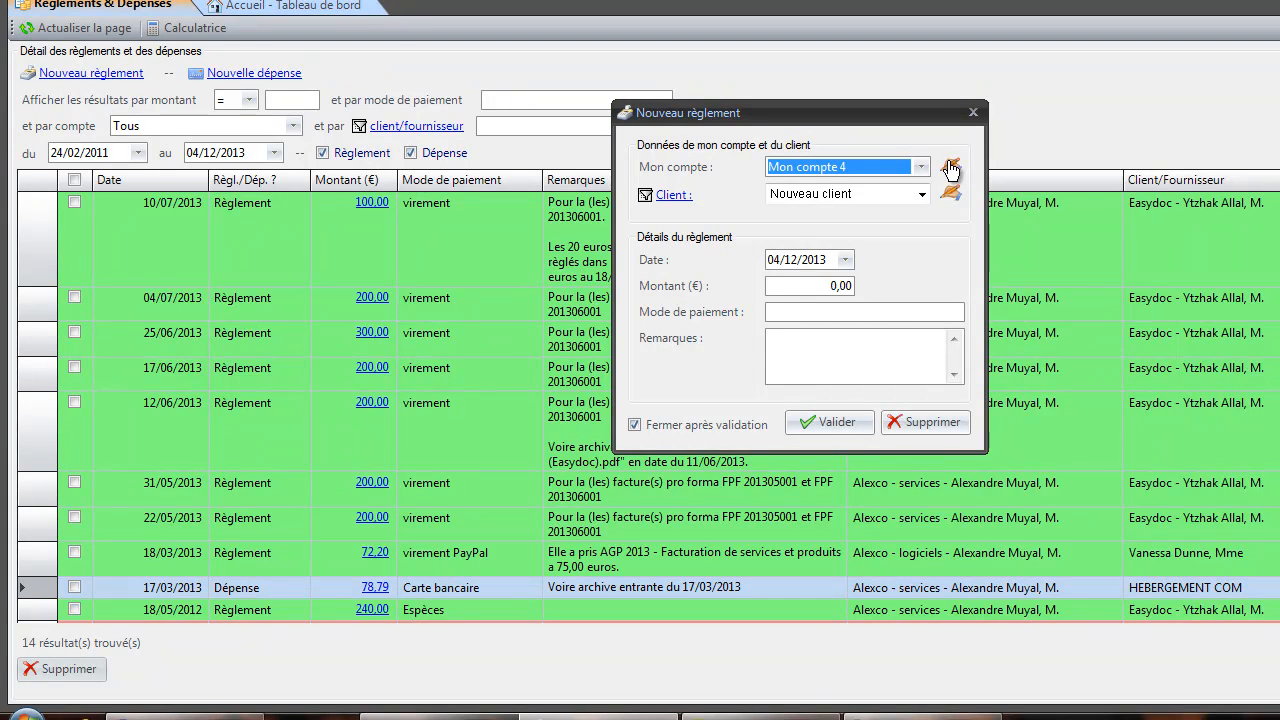
{"action": "left_click", "coordinate": [843, 170]}
{"action": "left_click", "coordinate": [830, 188]}
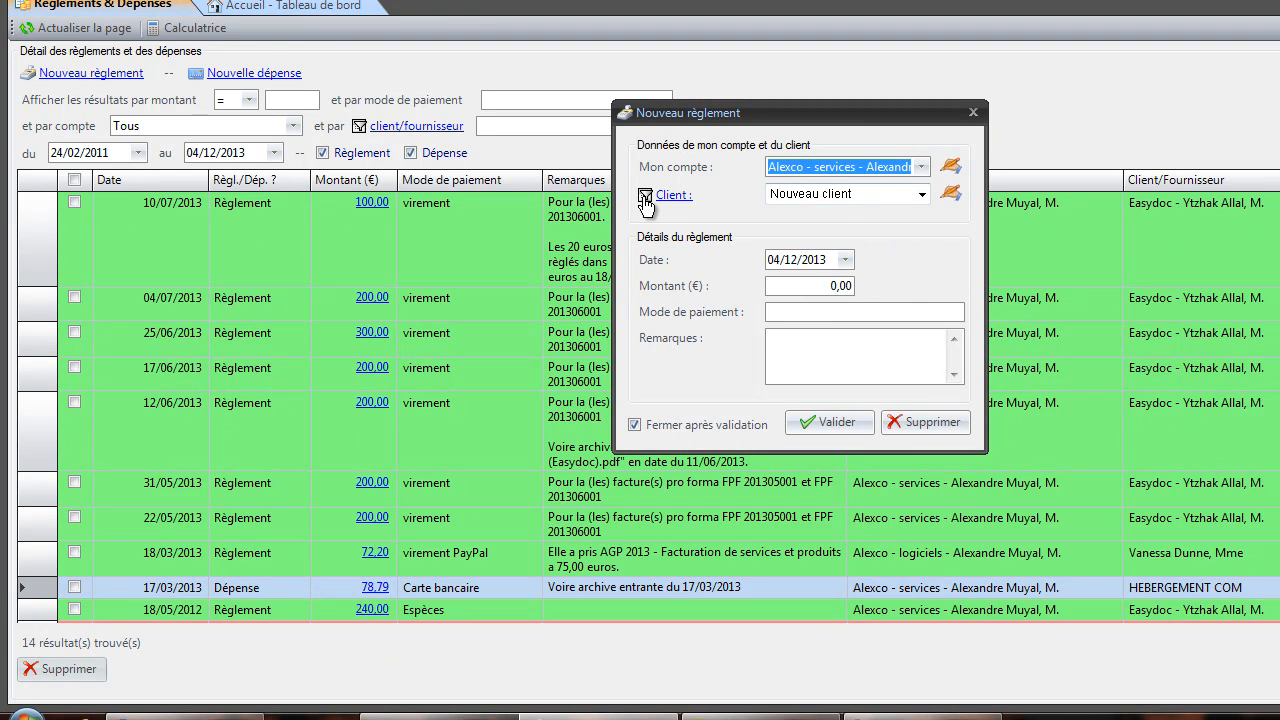
Browse the client choices of the new payment and examine the search fields of the contact filter.
{"action": "left_click", "coordinate": [812, 198]}
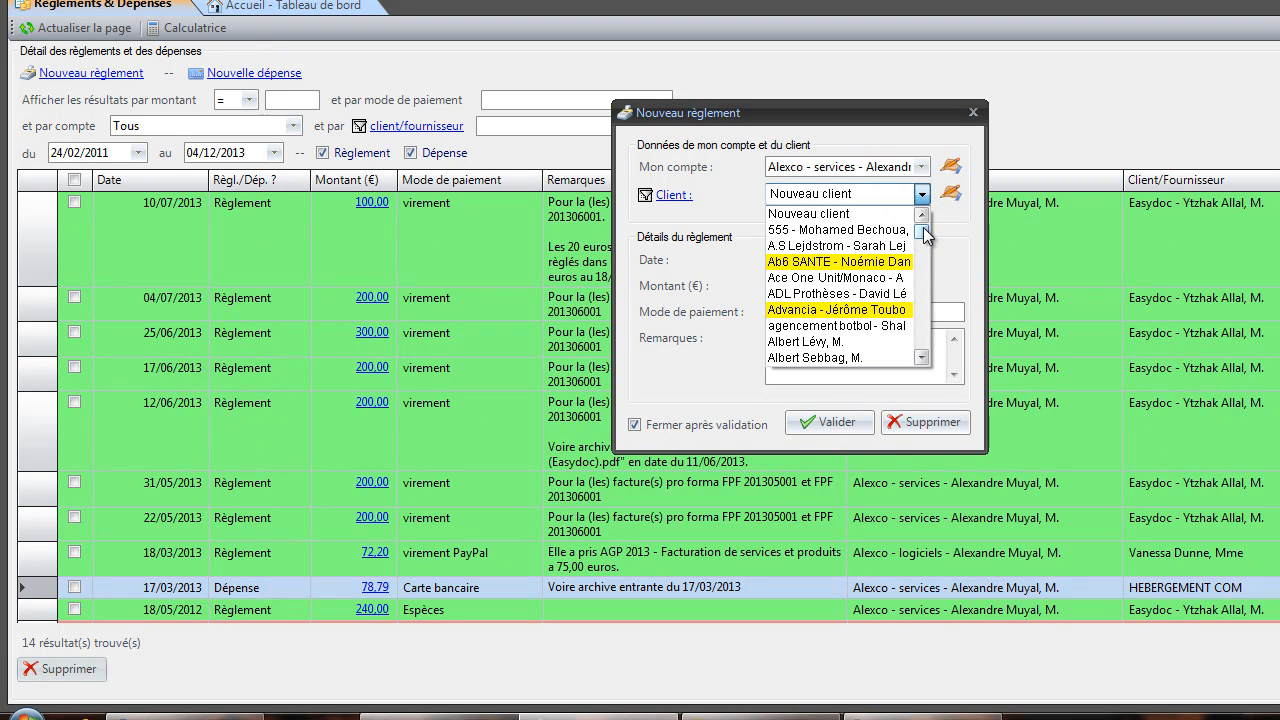
{"action": "mouse_move", "coordinate": [923, 234]}
{"action": "left_mouse_down"}
{"action": "mouse_move", "coordinate": [923, 269]}
{"action": "mouse_move", "coordinate": [926, 228]}
{"action": "left_mouse_up"}
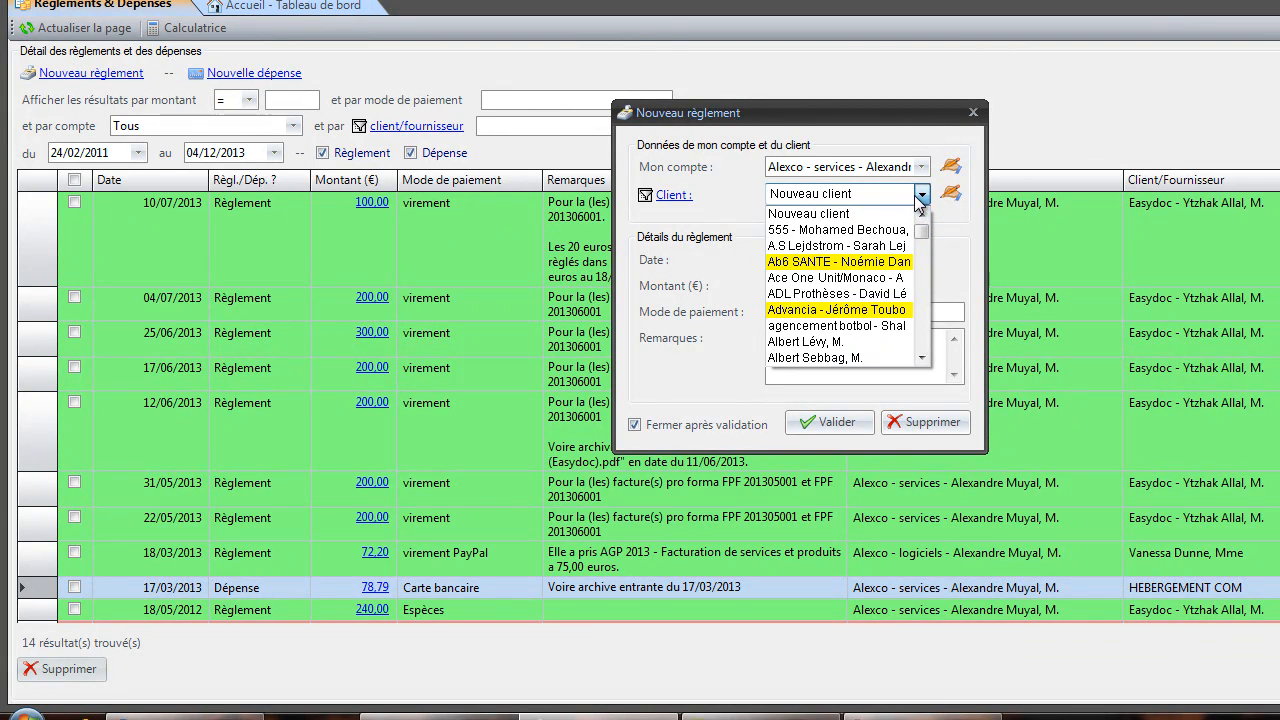
{"action": "left_click", "coordinate": [921, 197]}
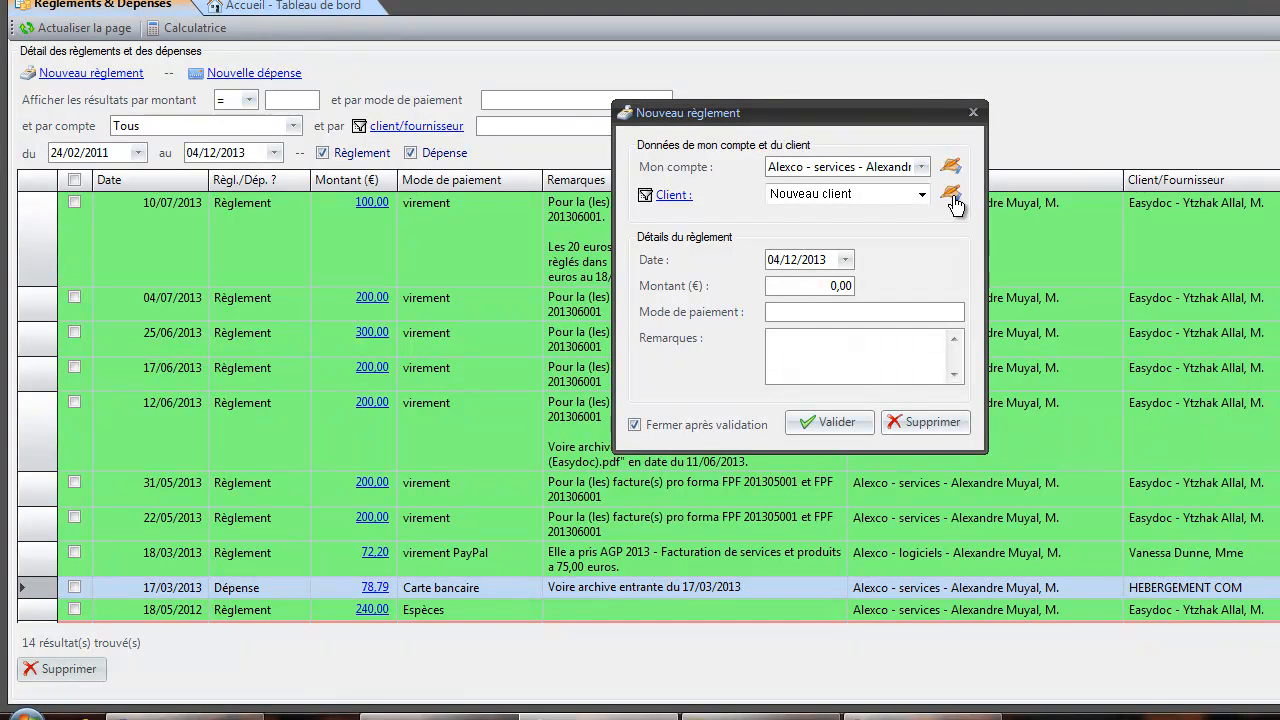
{"action": "left_click", "coordinate": [675, 198]}
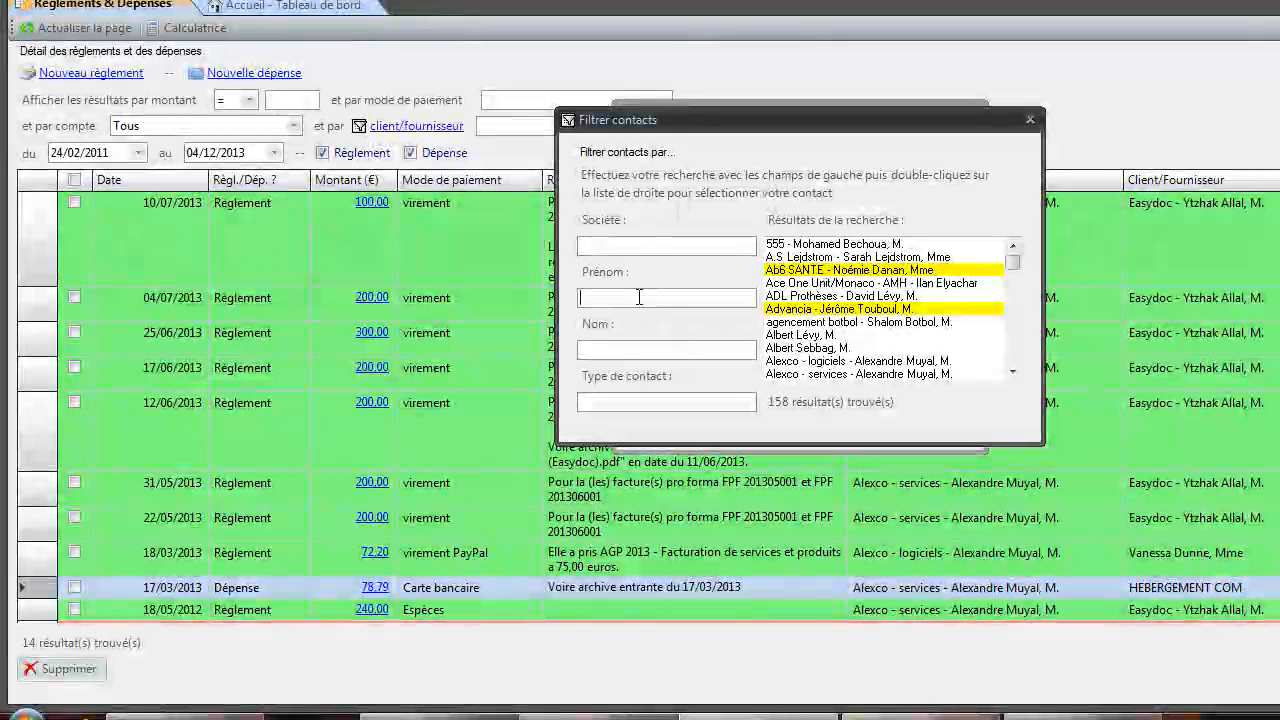
{"action": "left_click", "coordinate": [644, 352]}
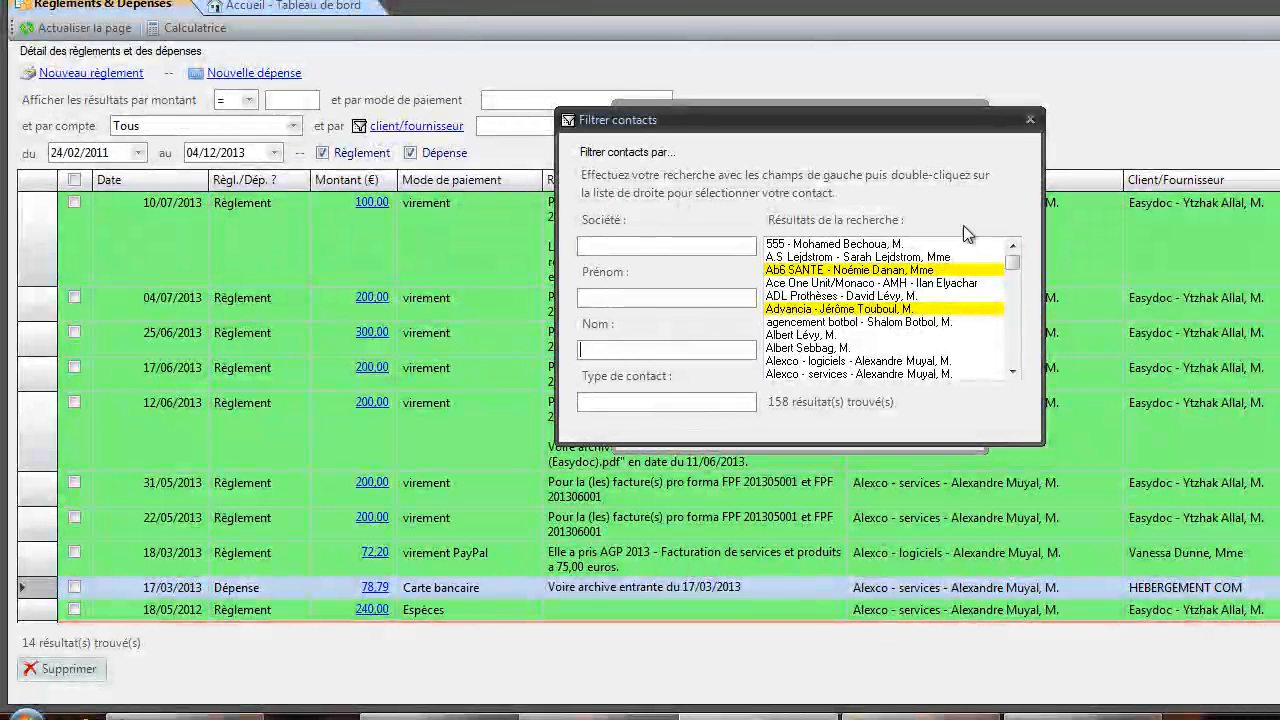
{"action": "left_click", "coordinate": [1029, 119]}
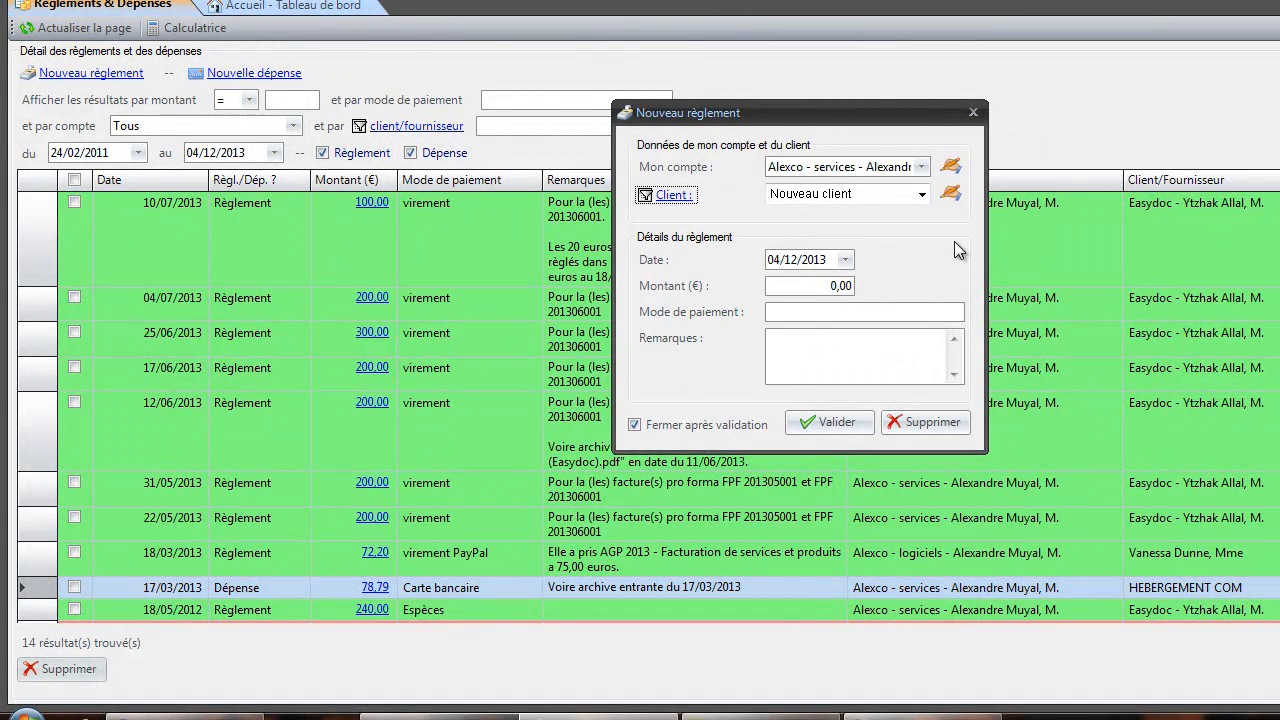
Set the new payment's amount to 20 € and its payment mode to Carte bancaire.
{"action": "left_click", "coordinate": [845, 260]}
{"action": "left_click", "coordinate": [845, 260]}
{"action": "left_click", "coordinate": [835, 286]}
{"action": "type", "text": "20"}
{"action": "left_click", "coordinate": [848, 313]}
{"action": "type", "text": "c"}
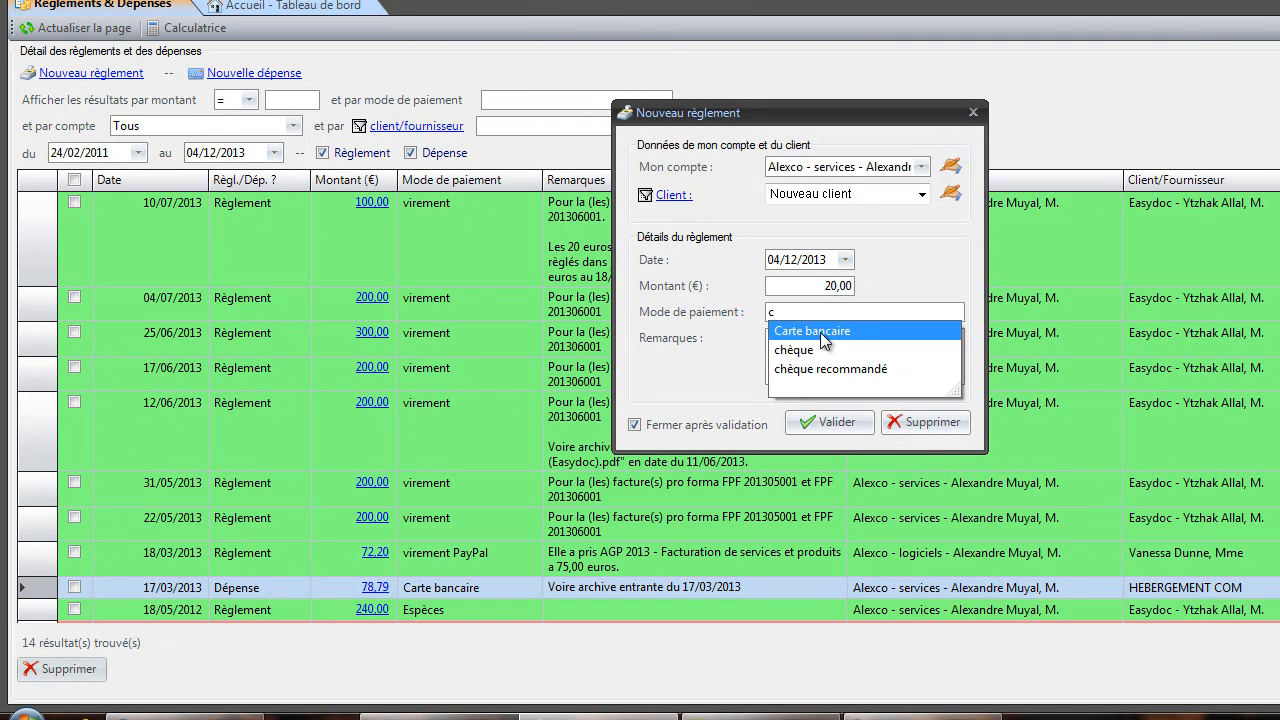
{"action": "key", "text": "Up"}
{"action": "key", "text": "Return"}
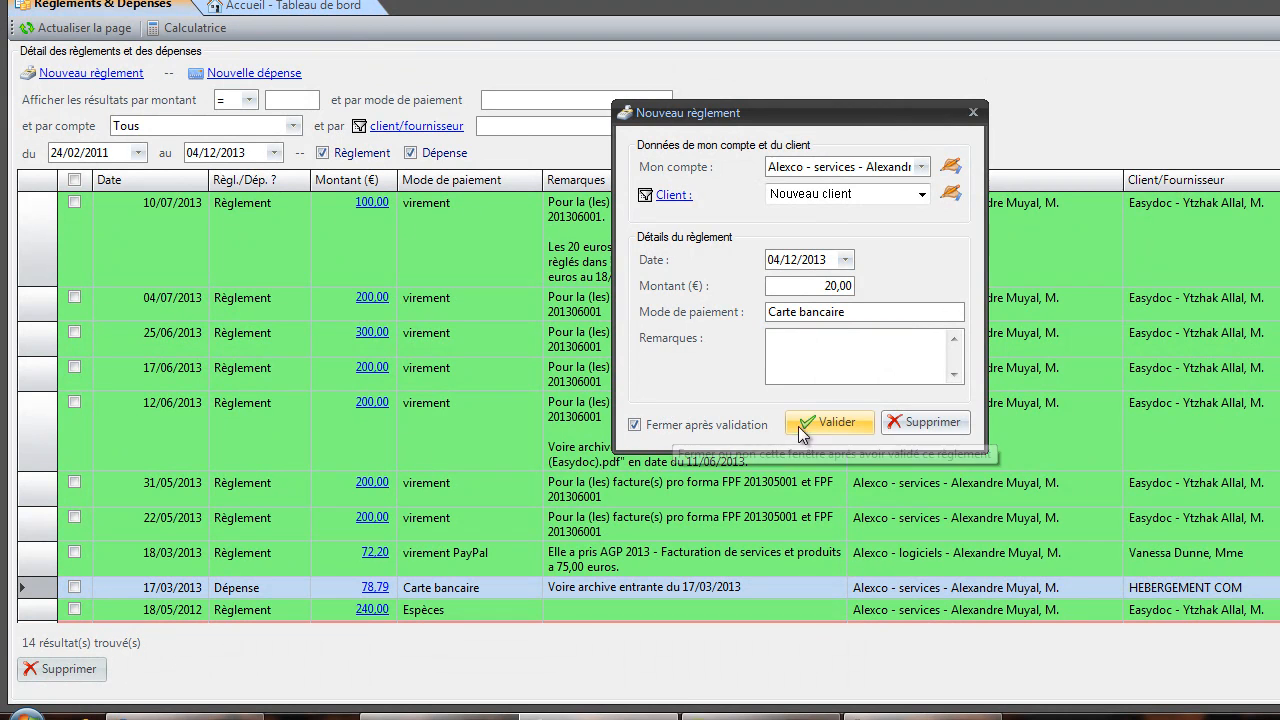
Validate the 20 € payment with closing after validation turned off, and suppress further validation messages.
{"action": "left_click", "coordinate": [687, 428]}
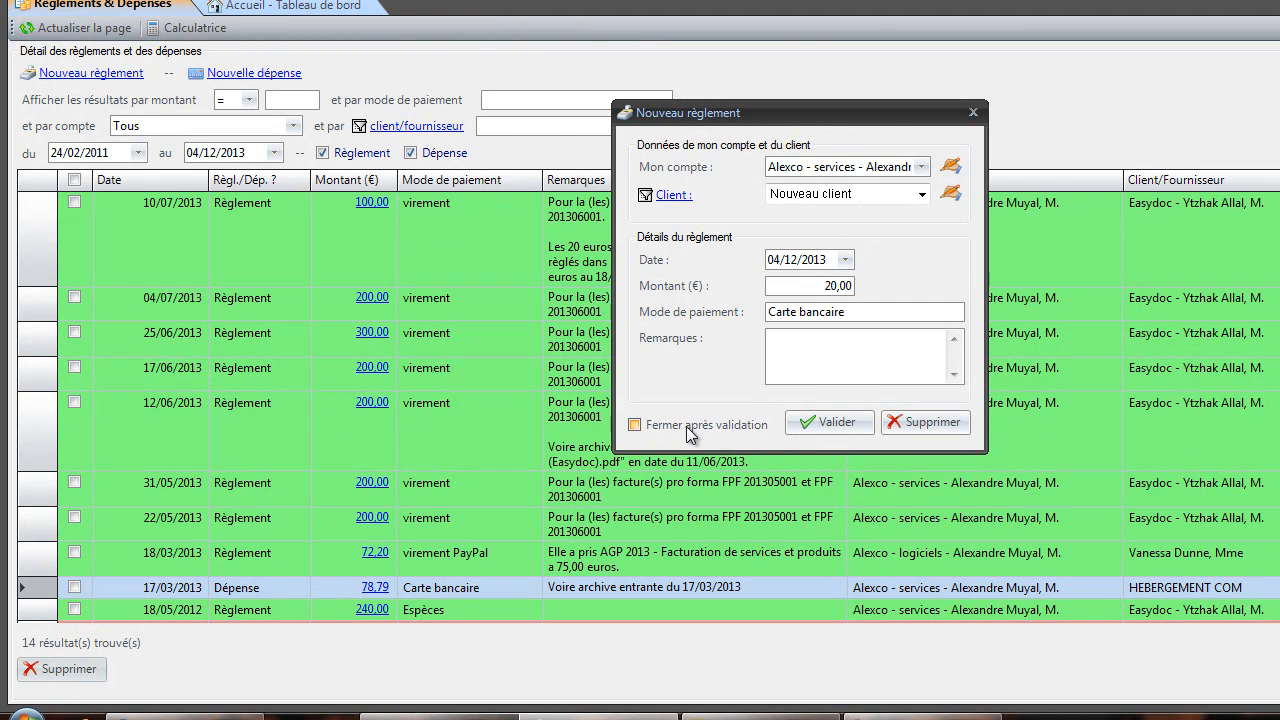
{"action": "left_click", "coordinate": [817, 422]}
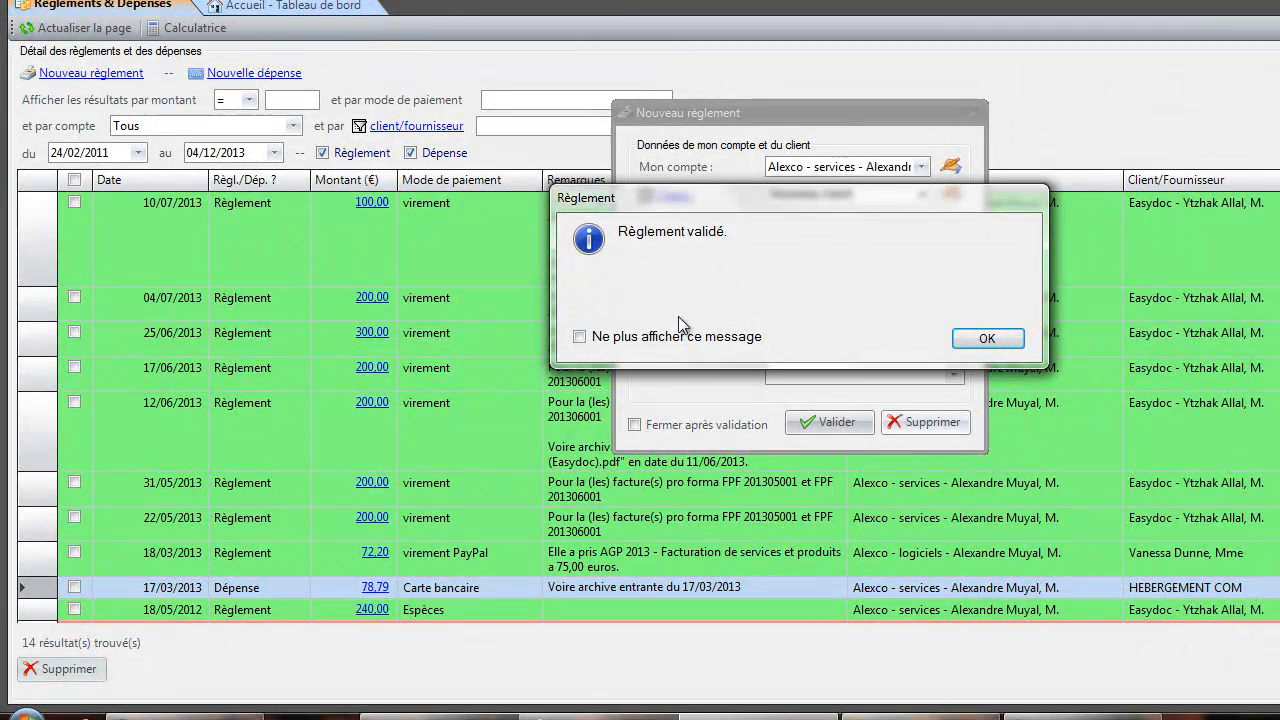
{"action": "left_click", "coordinate": [579, 337]}
{"action": "left_click", "coordinate": [1006, 341]}
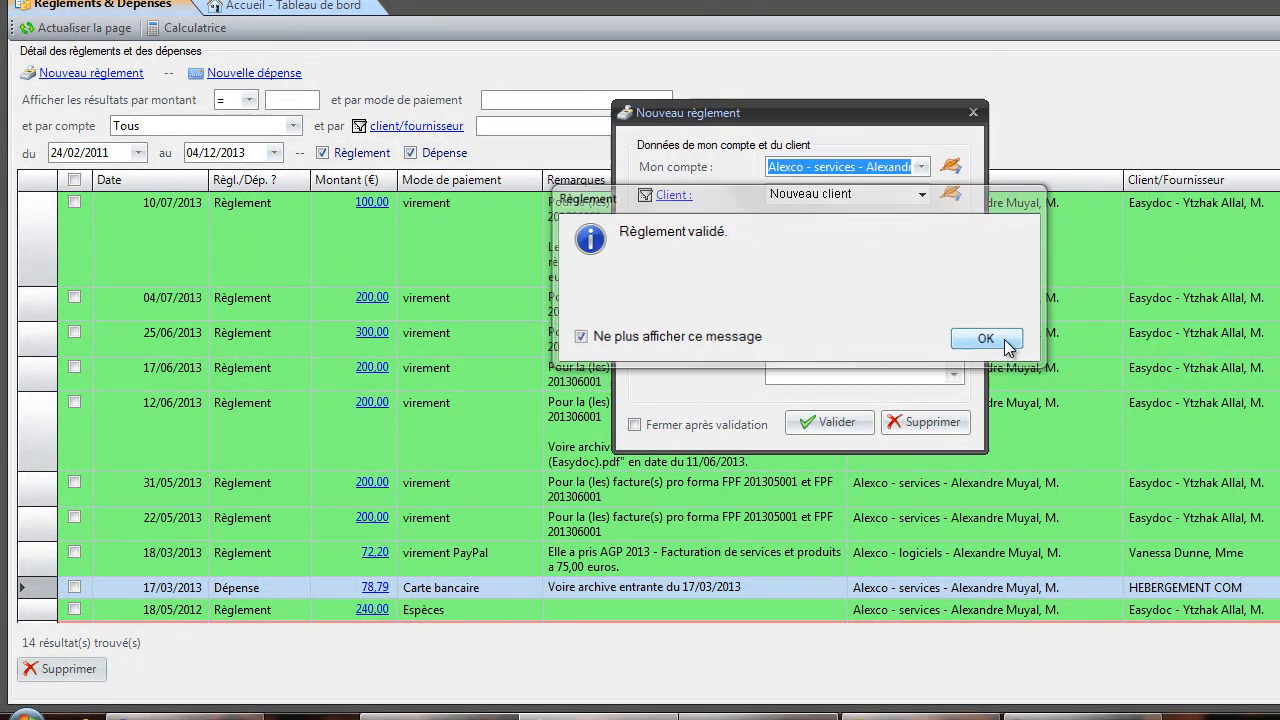
Record a second payment of 15 € by chèque for the second existing client listed, and close the payment form.
{"action": "left_click", "coordinate": [919, 195]}
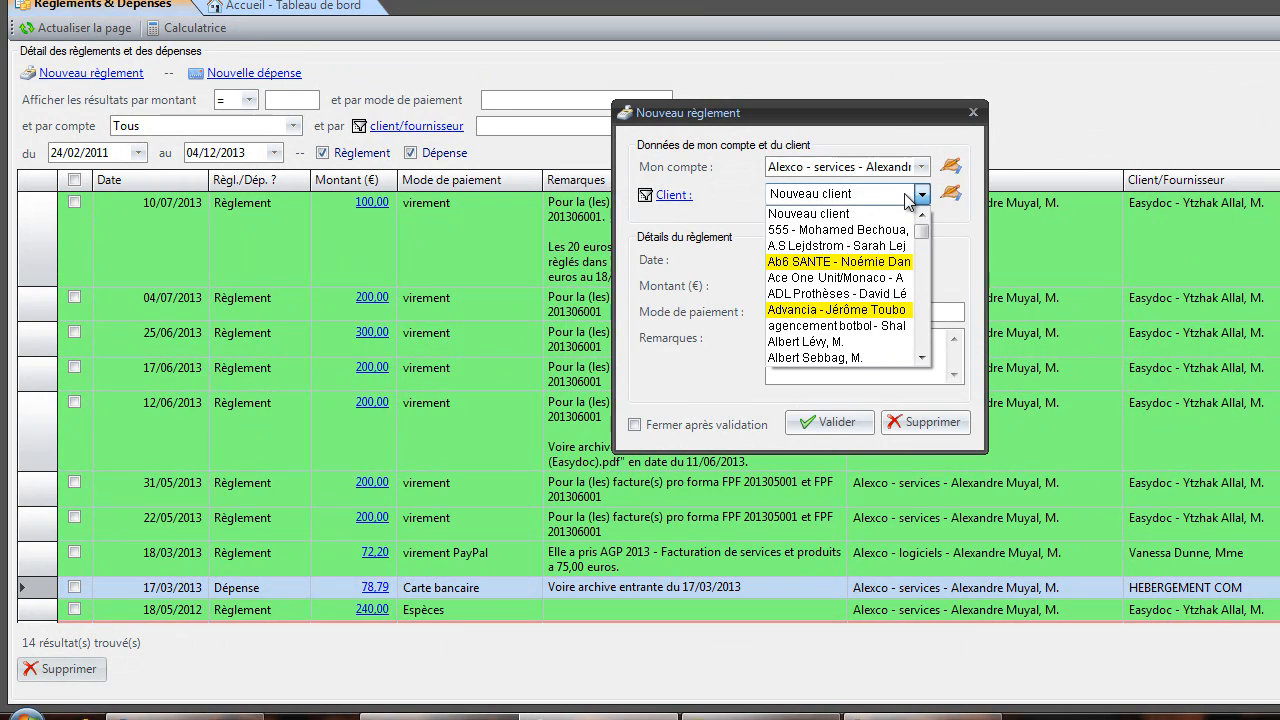
{"action": "left_click", "coordinate": [850, 246]}
{"action": "left_click_drag", "start_coordinate": [826, 286], "coordinate": [884, 285]}
{"action": "type", "text": "15"}
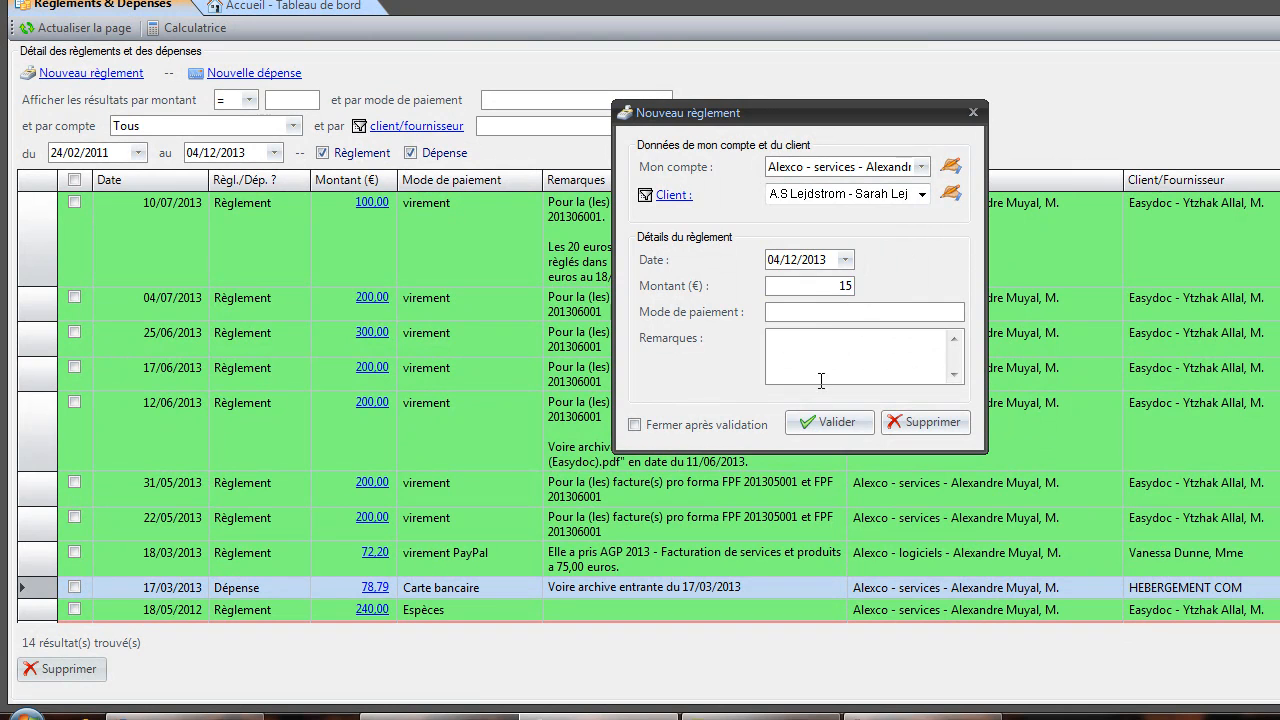
{"action": "left_click", "coordinate": [817, 312]}
{"action": "type", "text": "c"}
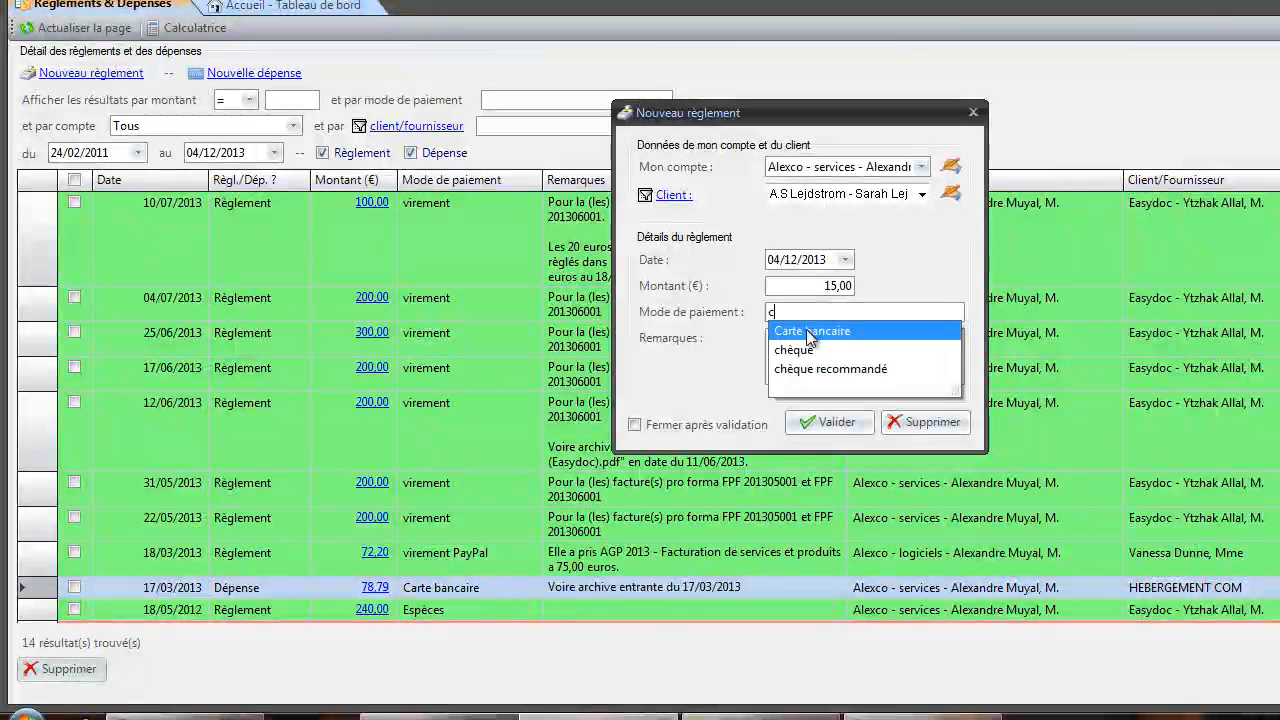
{"action": "left_click", "coordinate": [806, 348]}
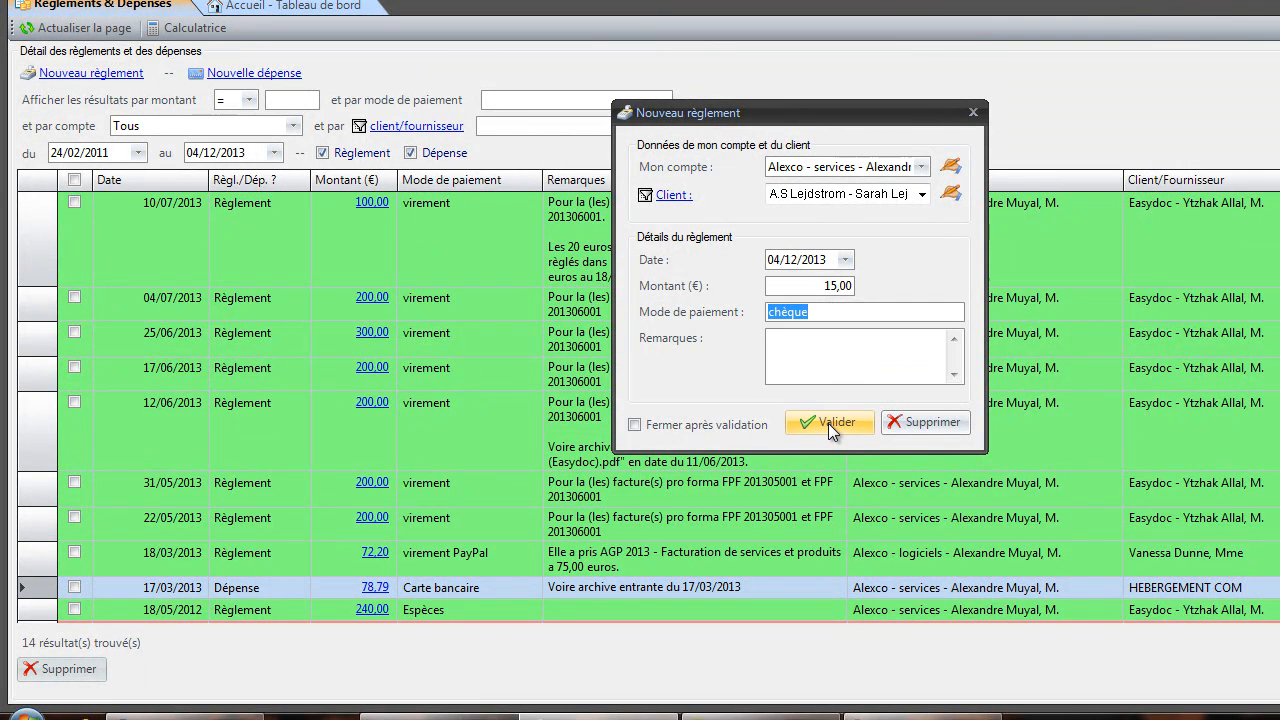
{"action": "left_click", "coordinate": [828, 423]}
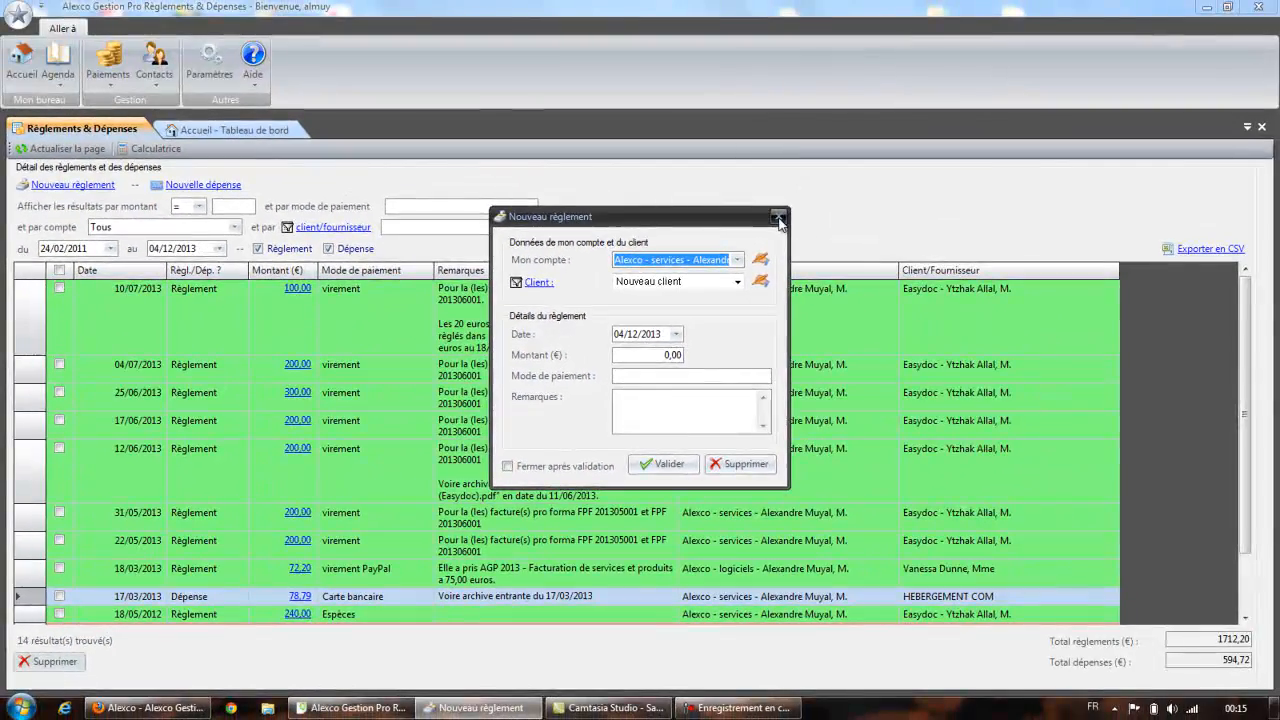
{"action": "left_click", "coordinate": [973, 114]}
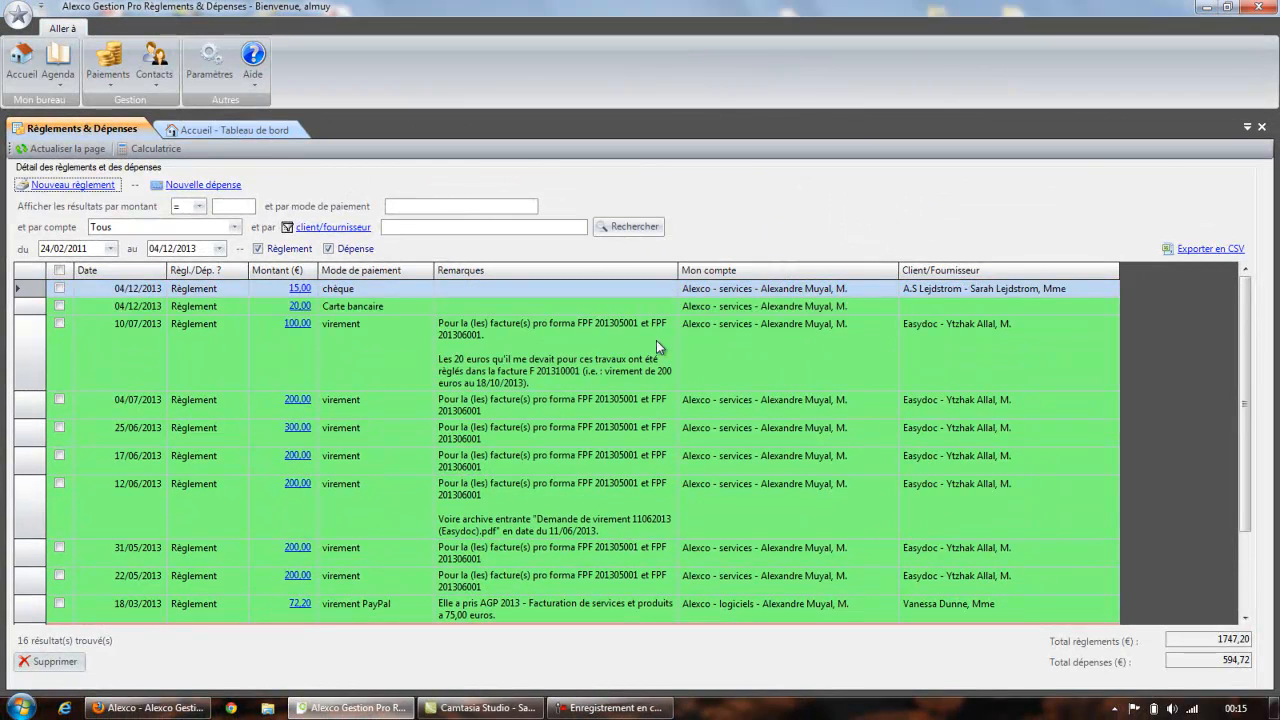
Look over the two 04/12/2013 payments and the older payment rows in the list.
{"action": "left_click", "coordinate": [341, 305]}
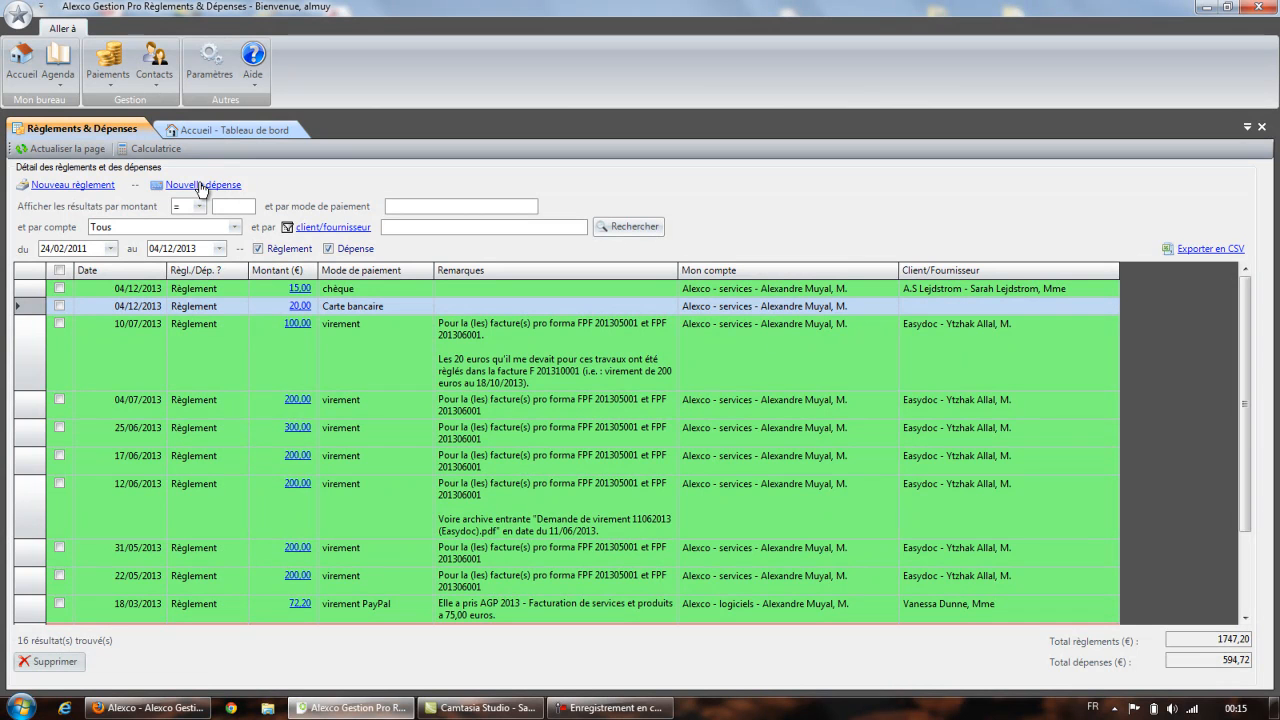
{"action": "left_click", "coordinate": [453, 402]}
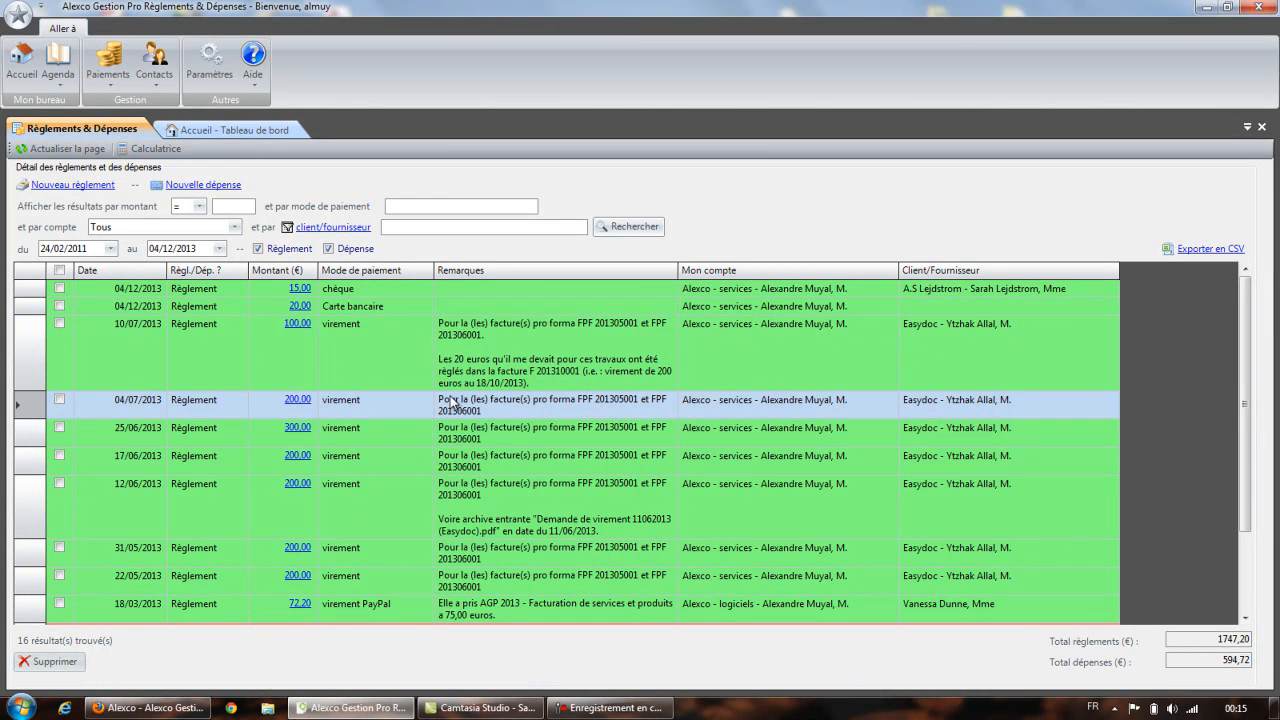
{"action": "left_click", "coordinate": [470, 350]}
{"action": "left_click", "coordinate": [482, 305]}
{"action": "left_click", "coordinate": [483, 293]}
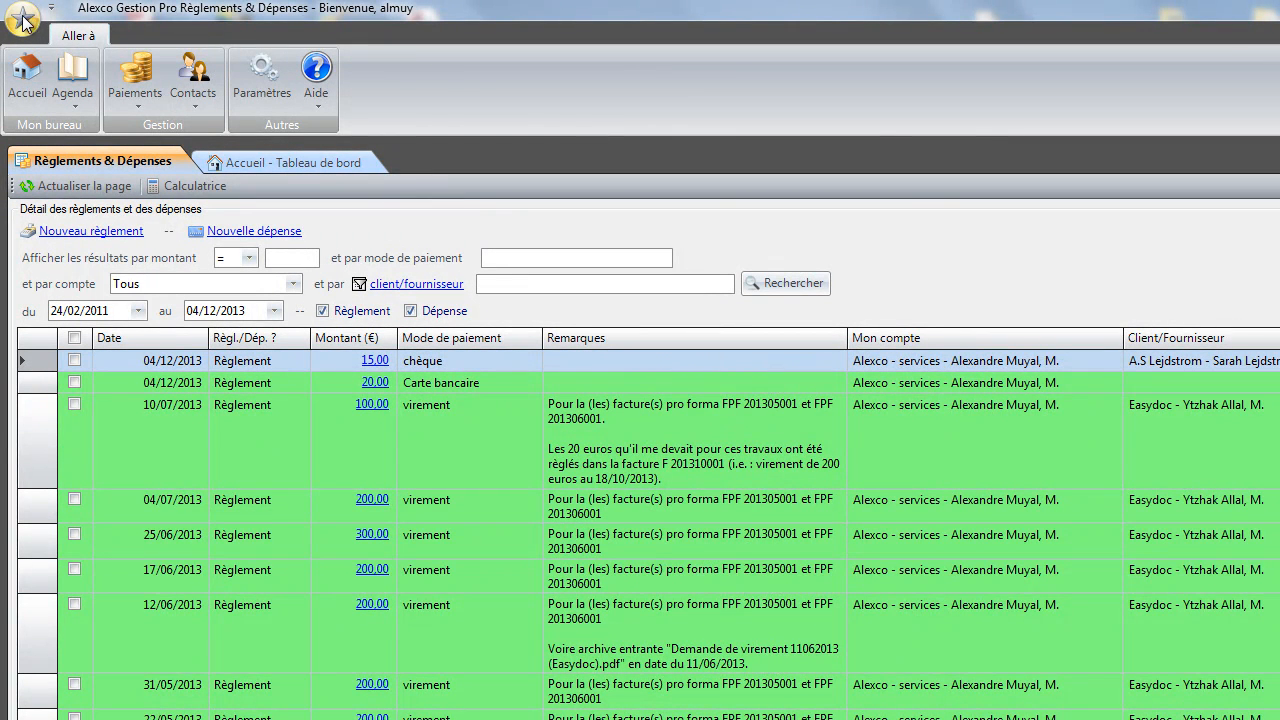
Back up the database to the Bureau folder as AlexcoGestionPro.mdb, replacing the existing file.
{"action": "left_click", "coordinate": [24, 22]}
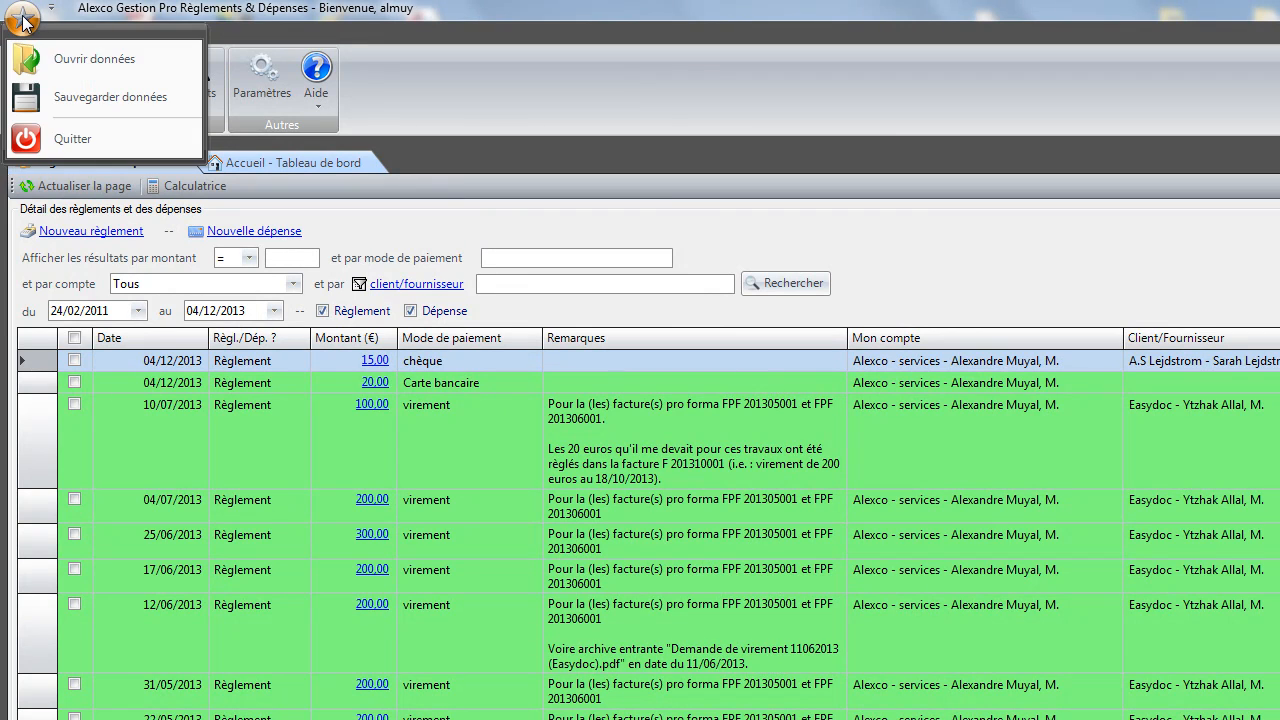
{"action": "left_click", "coordinate": [131, 100]}
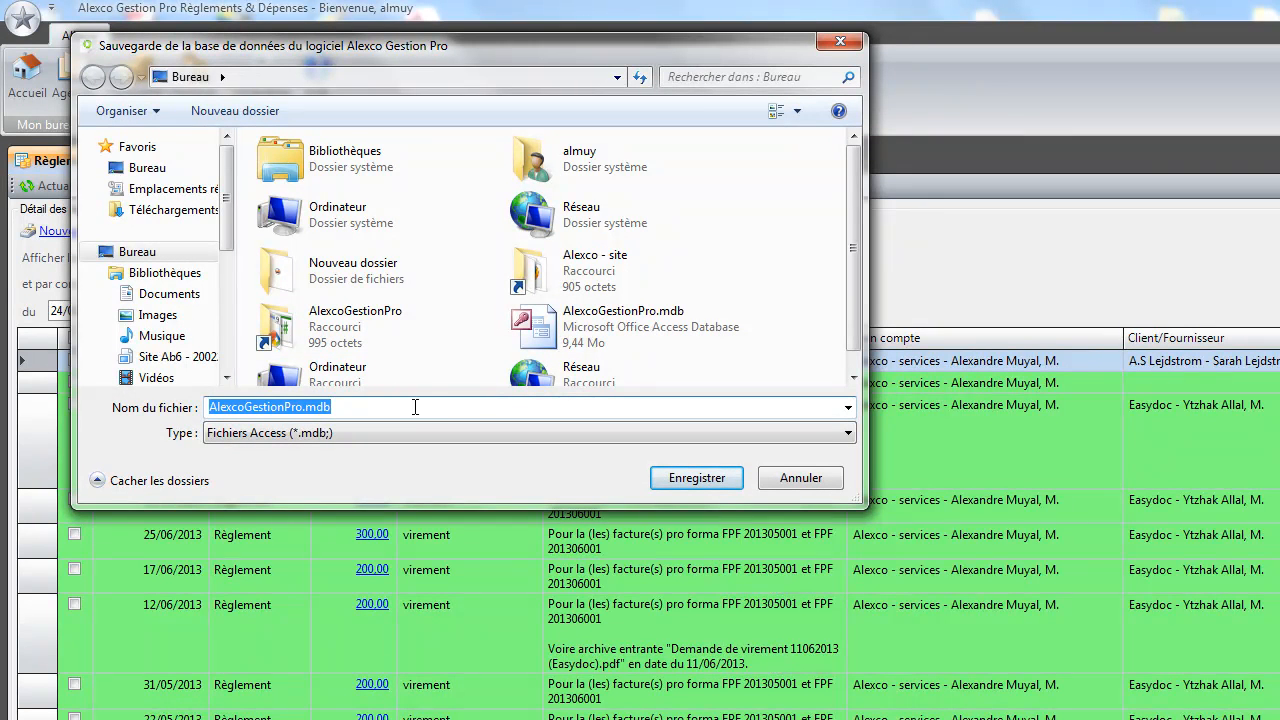
{"action": "left_click_drag", "start_coordinate": [415, 408], "coordinate": [208, 410]}
{"action": "left_click", "coordinate": [699, 479]}
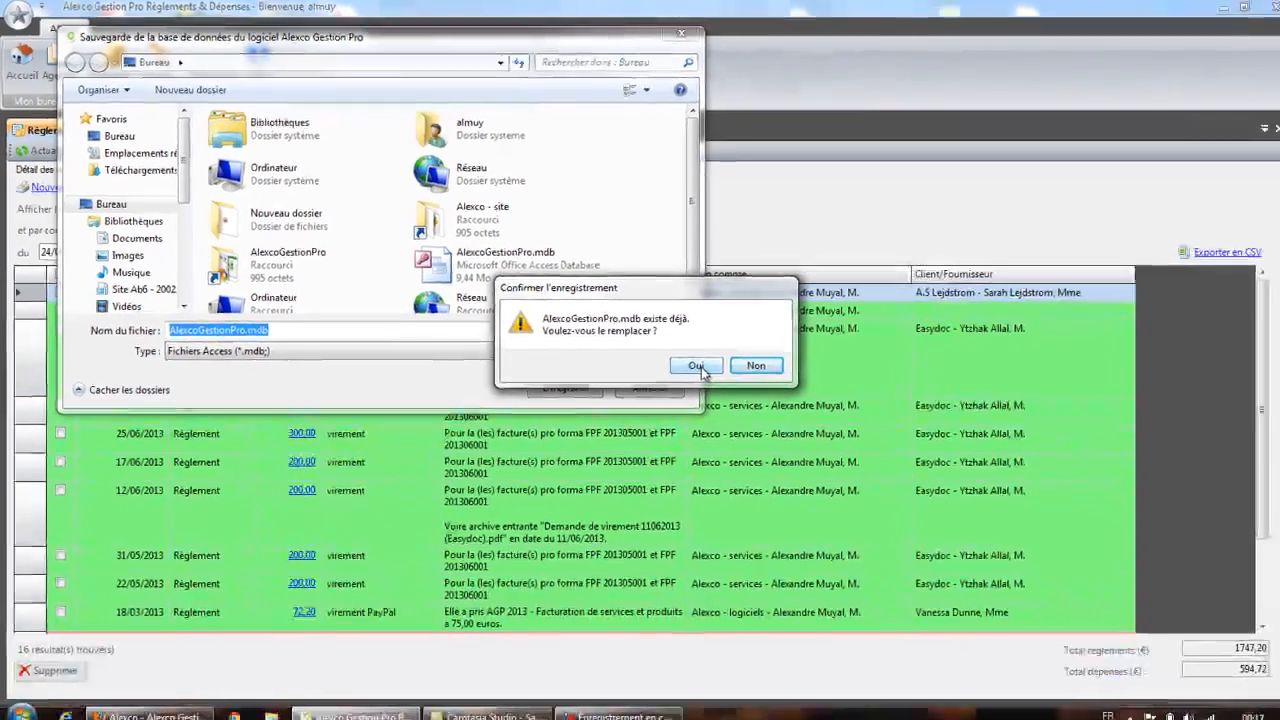
{"action": "left_click", "coordinate": [858, 450]}
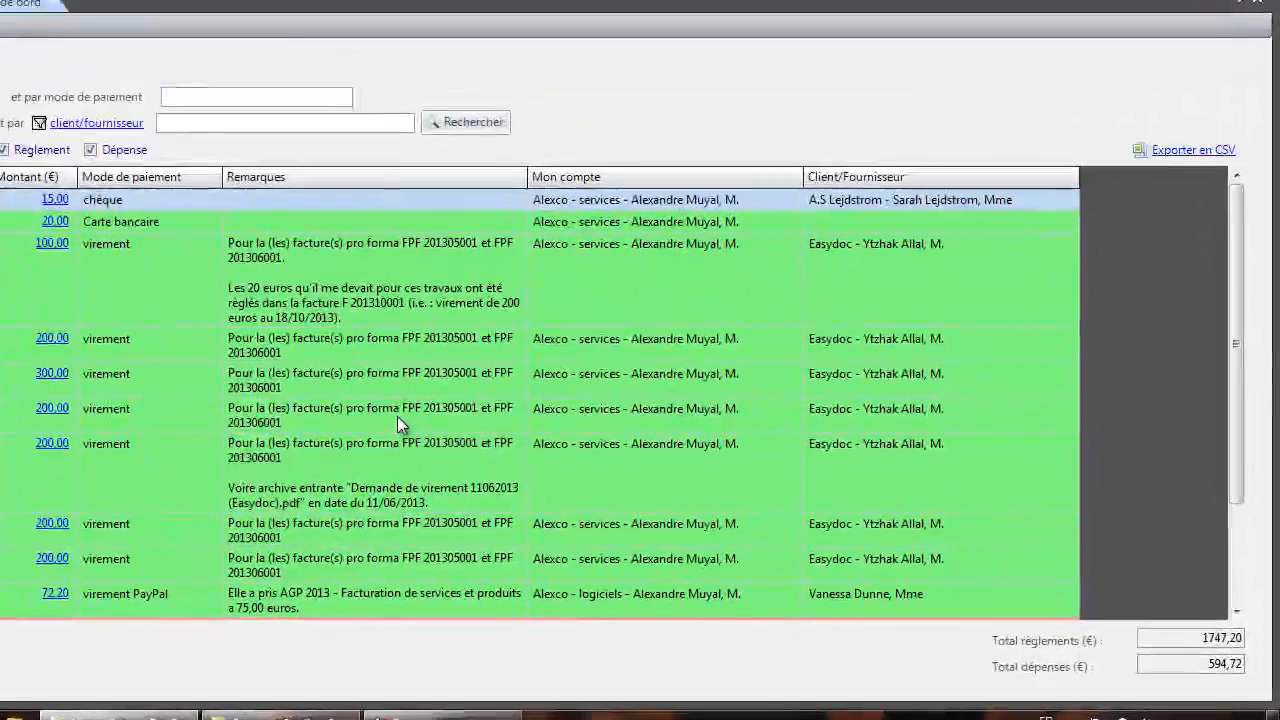
{"action": "left_click", "coordinate": [453, 432]}
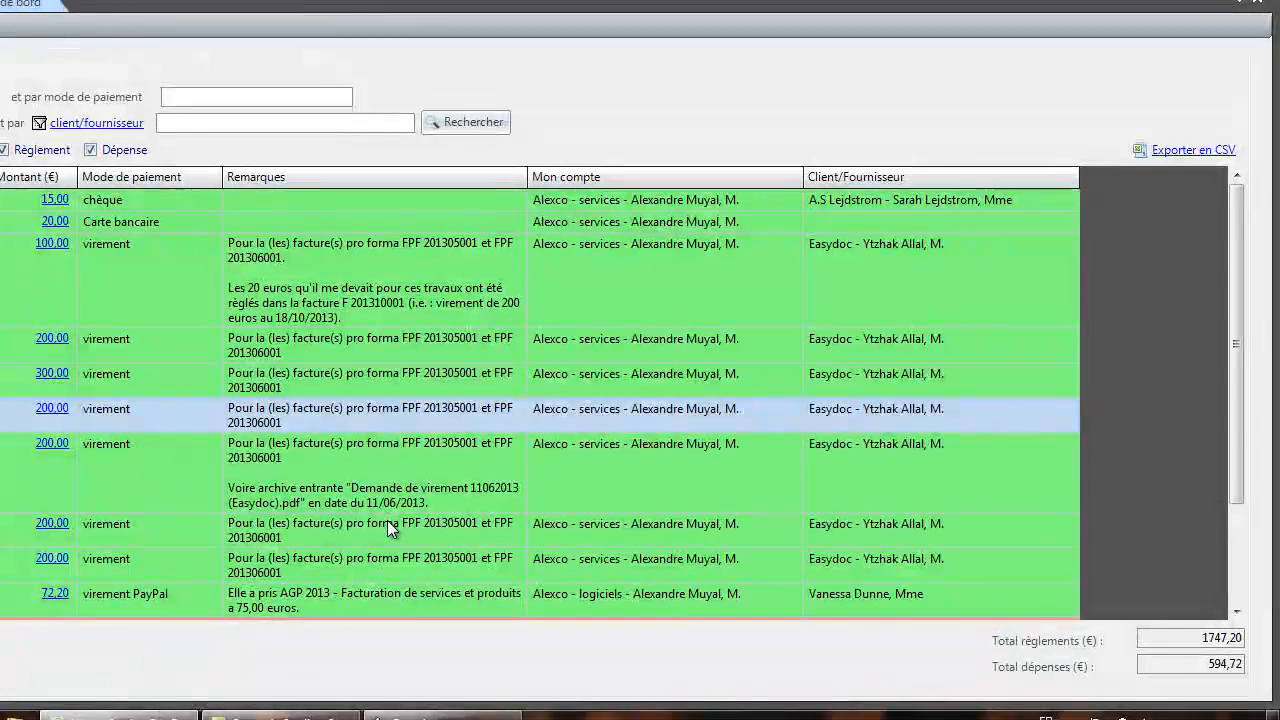